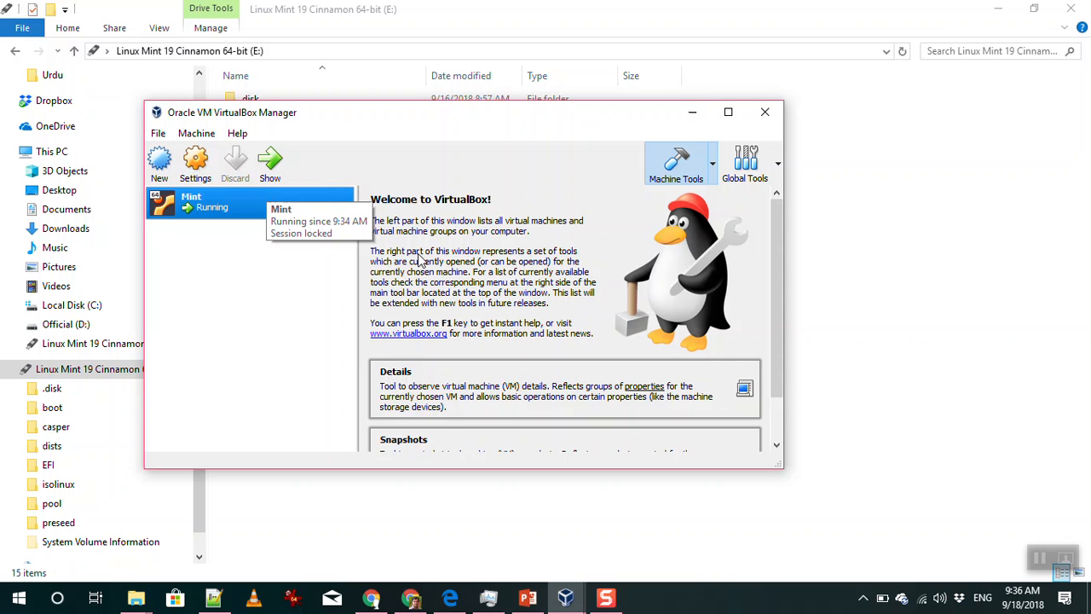
Start the Mint virtual machine from VirtualBox Manager so it shows as Running
left_click(605, 597)
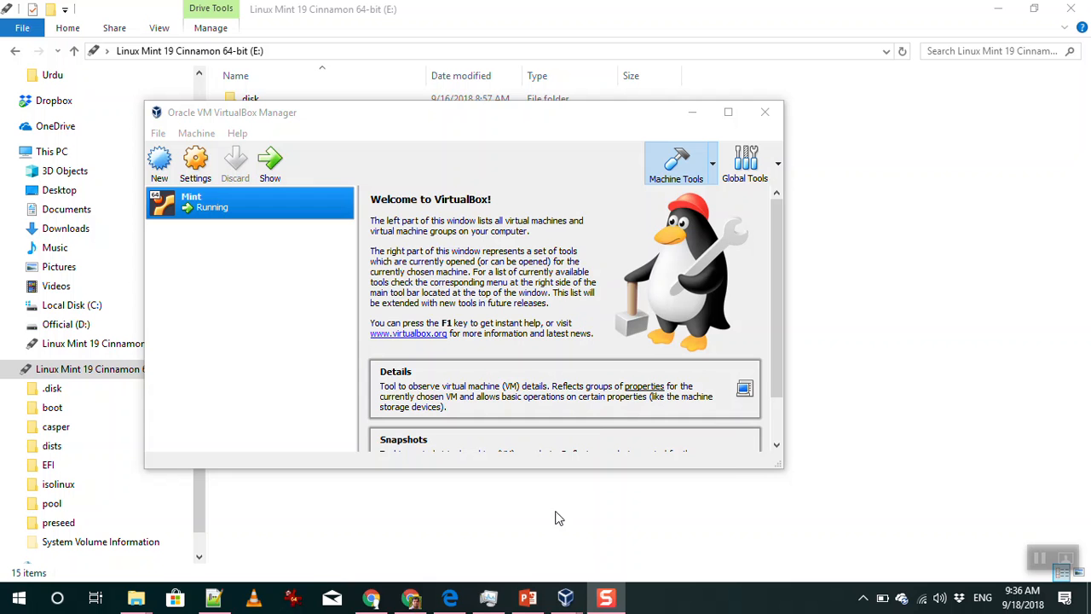
Bring the running Mint VM window forward, restore it, then maximize it again
mouse_move(566, 601)
left_click(610, 543)
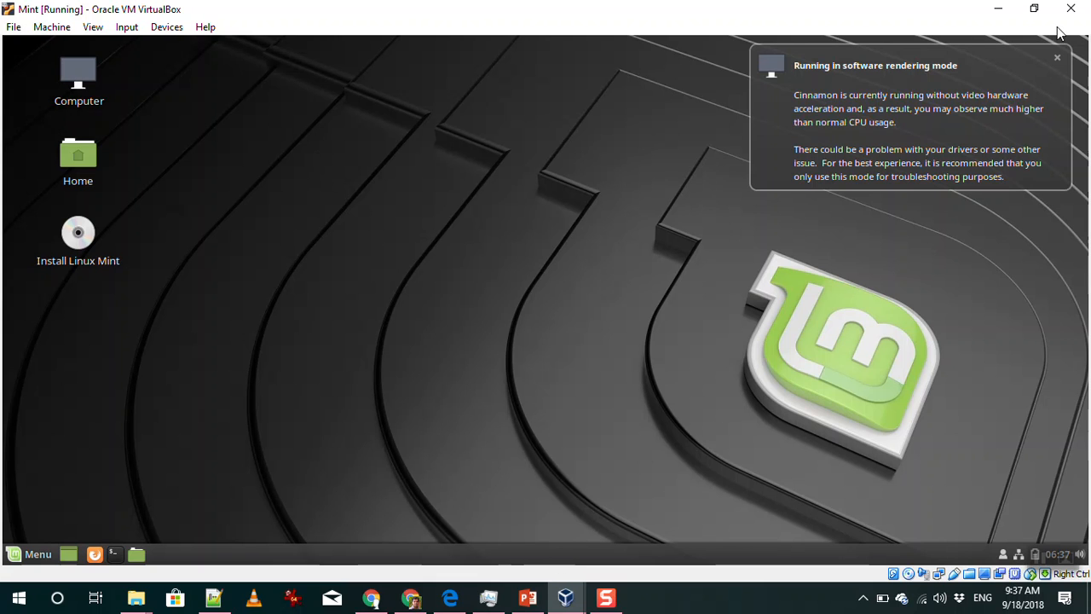
left_click(1034, 10)
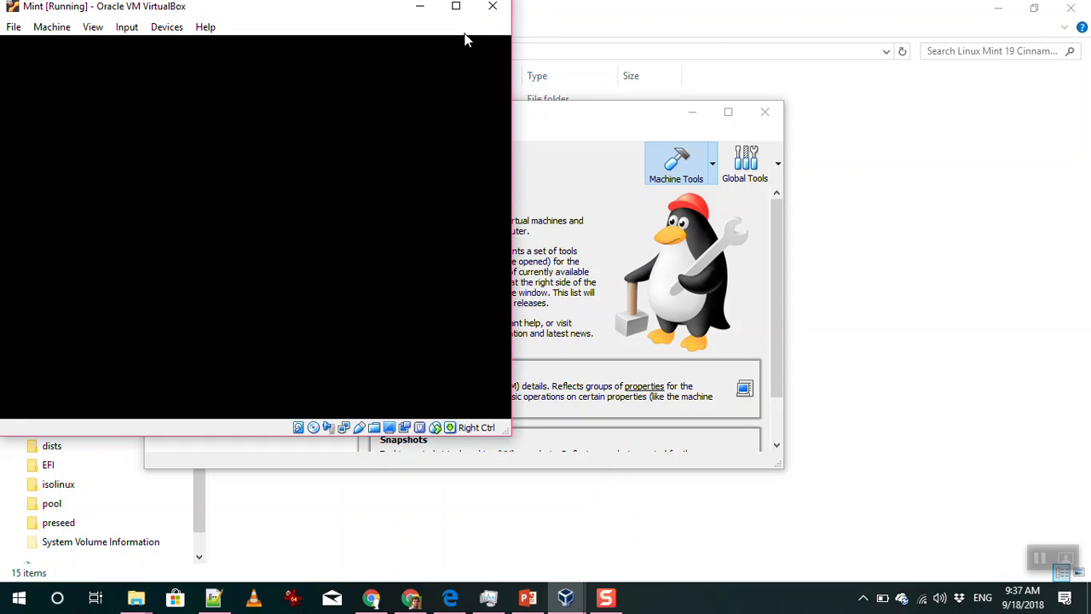
left_click(457, 8)
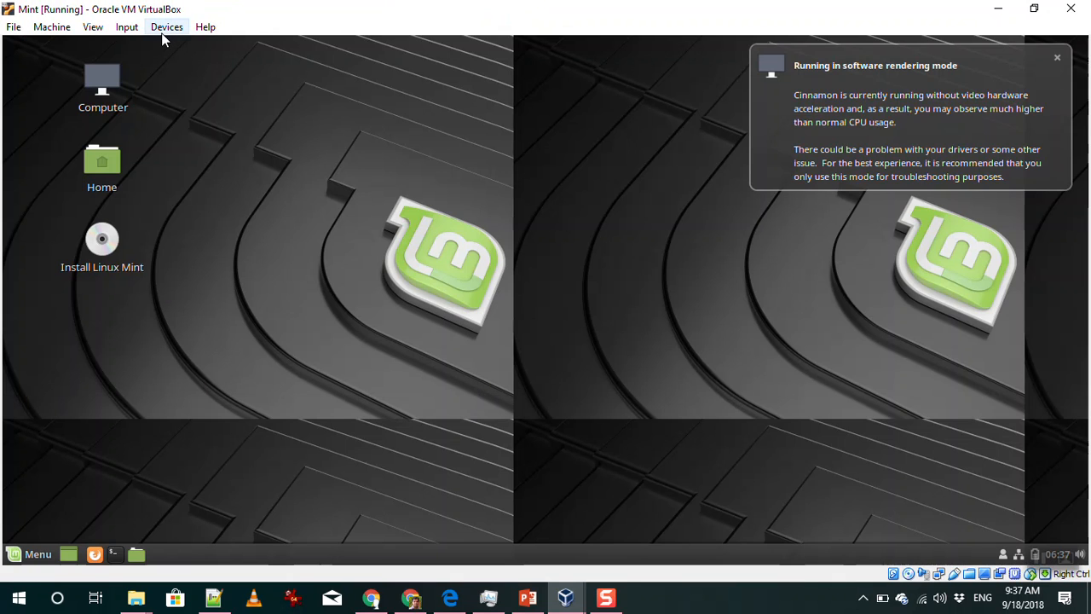
Request Full-screen Mode from the VM window's View menu
left_click(165, 28)
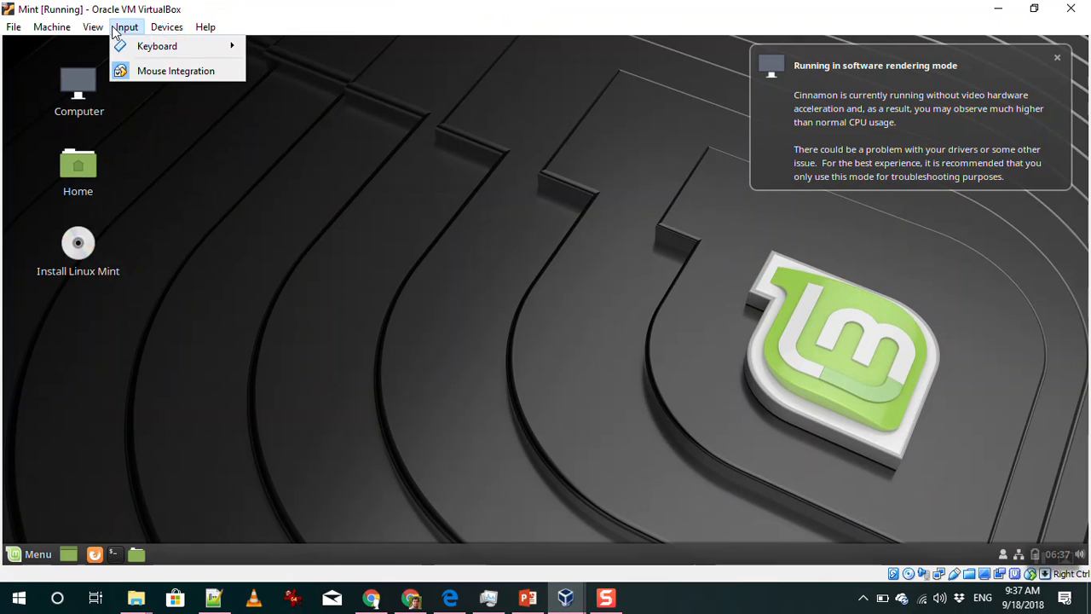
mouse_move(94, 28)
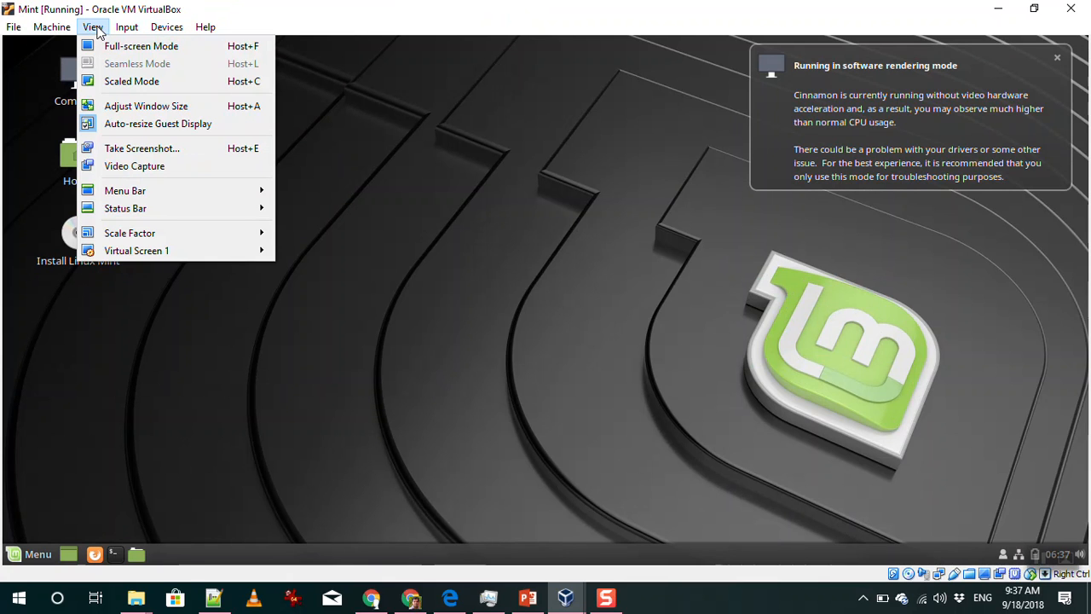
left_click(198, 55)
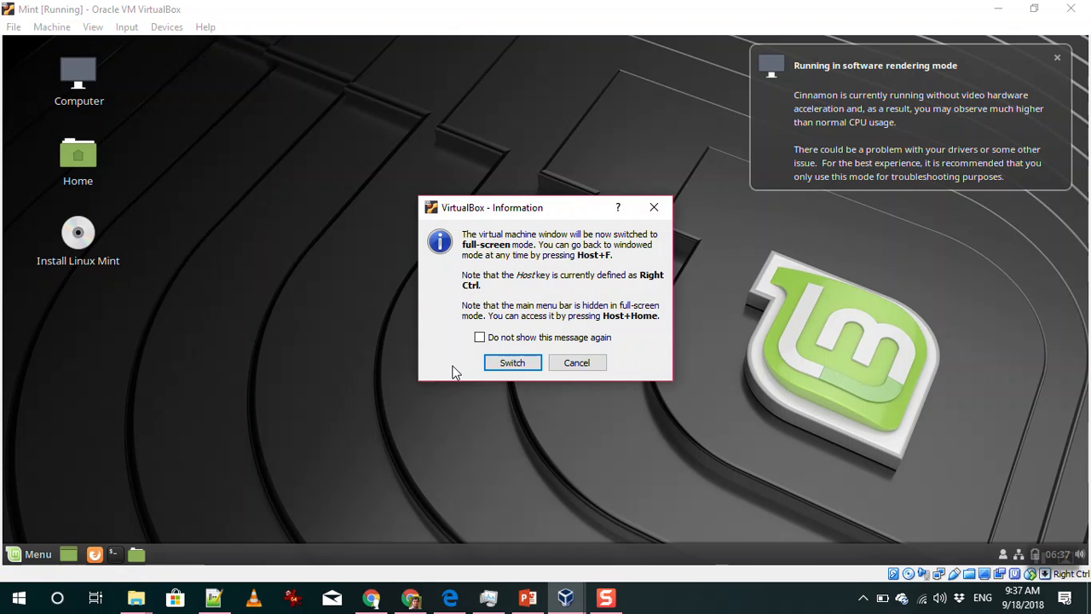
Switch Mint to full-screen, dismiss the software-rendering notice, and launch then close Calculator
left_click(512, 363)
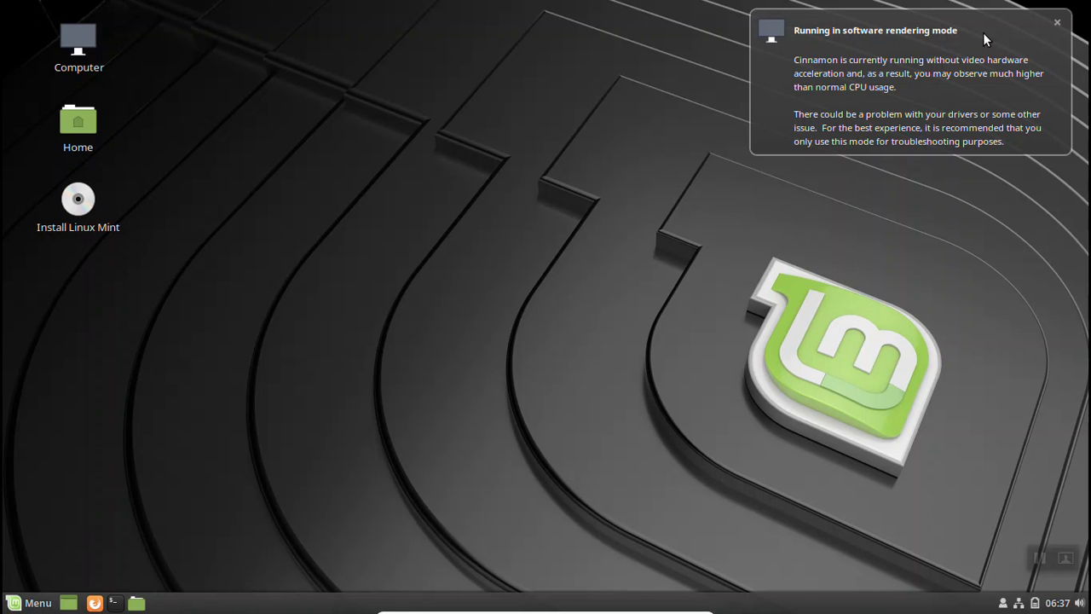
left_click(1057, 23)
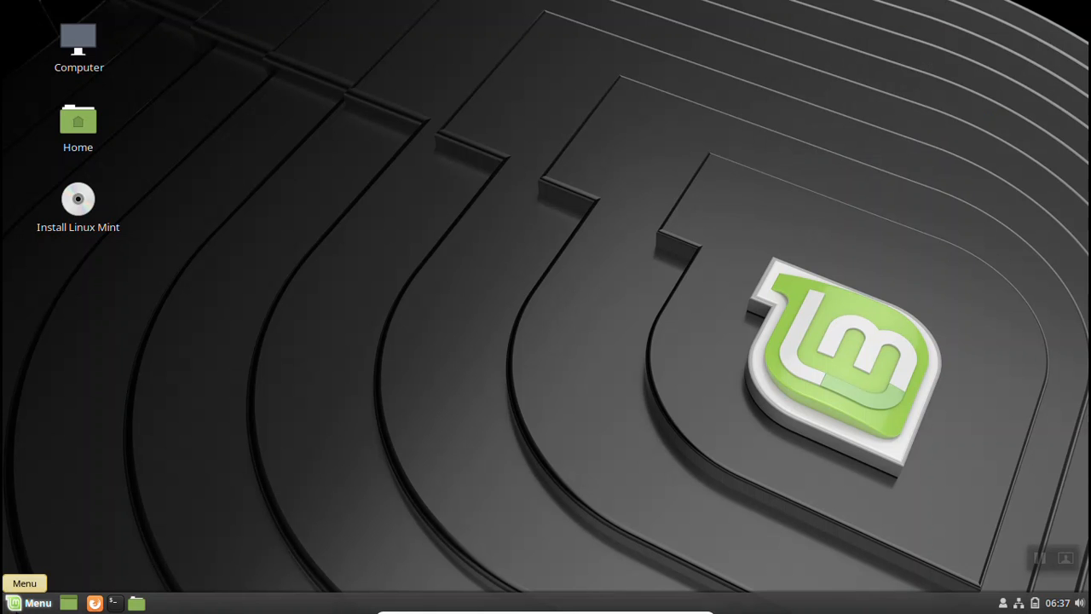
left_click(31, 603)
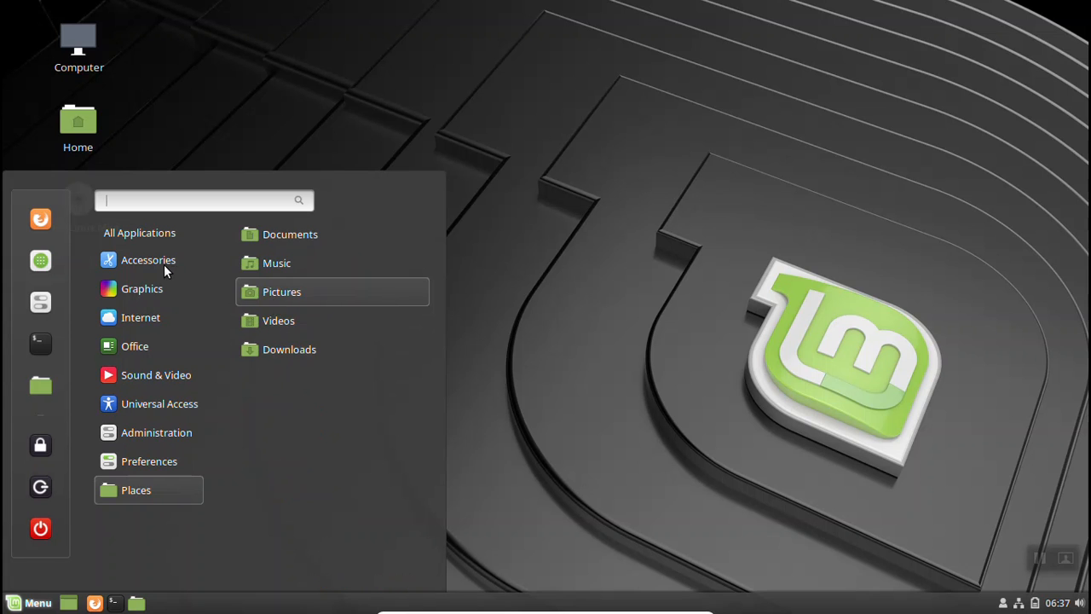
mouse_move(157, 268)
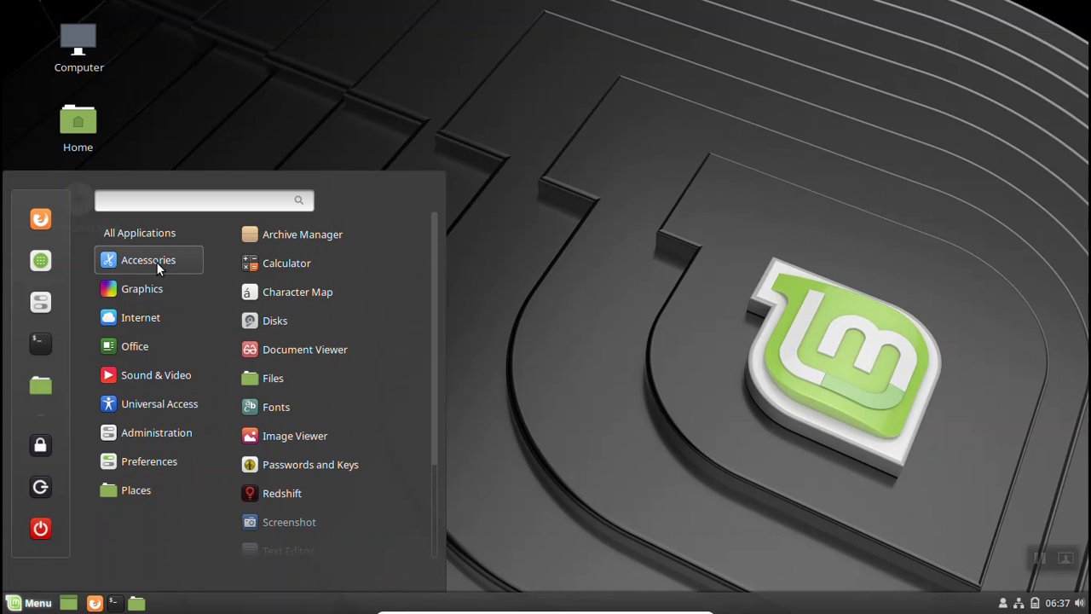
left_click(266, 266)
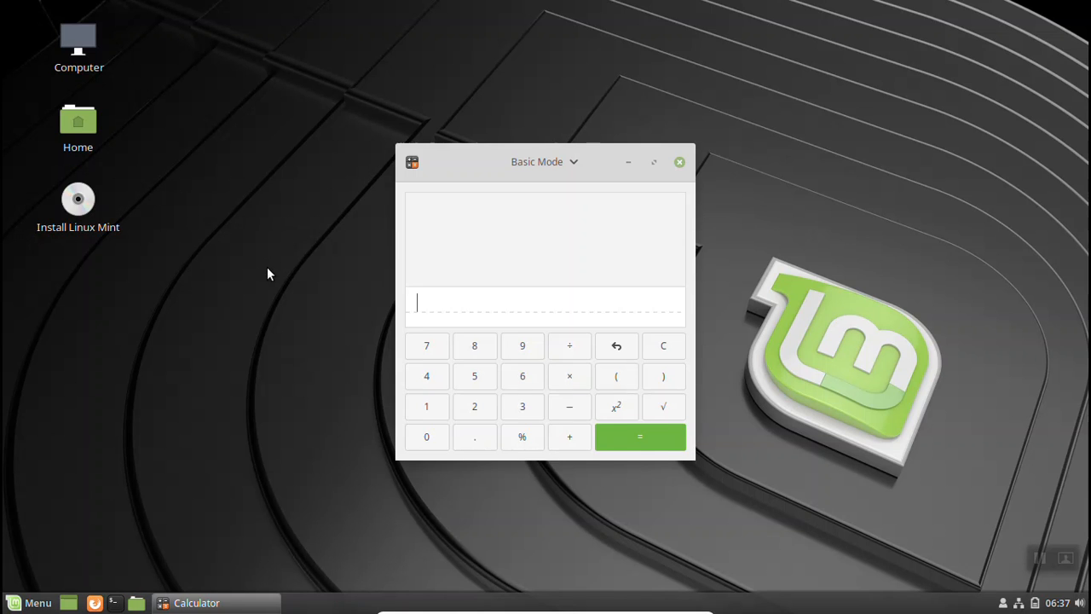
left_click(679, 163)
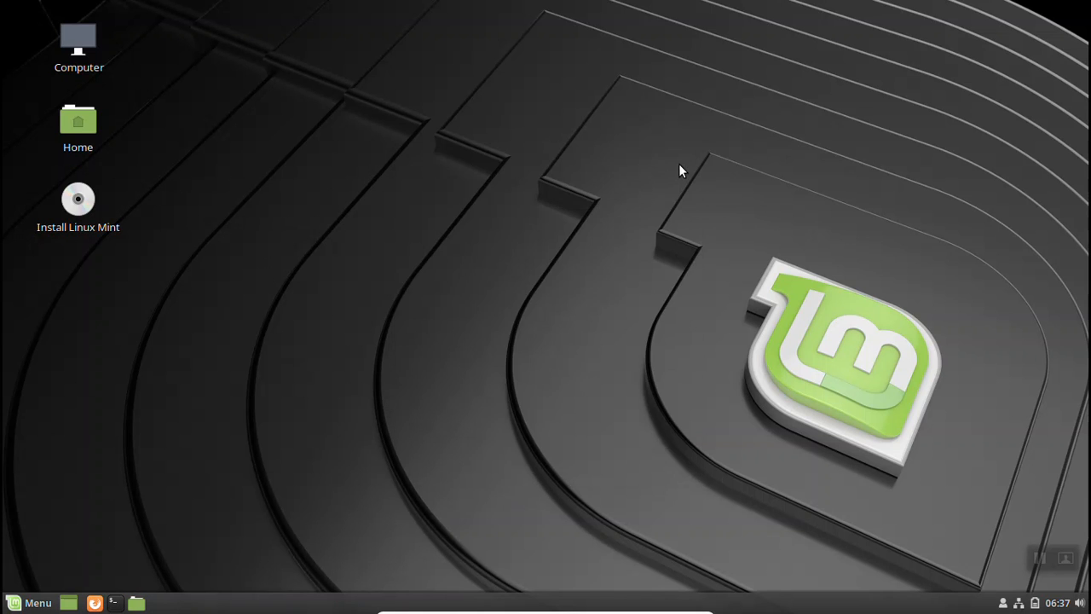
left_click(25, 604)
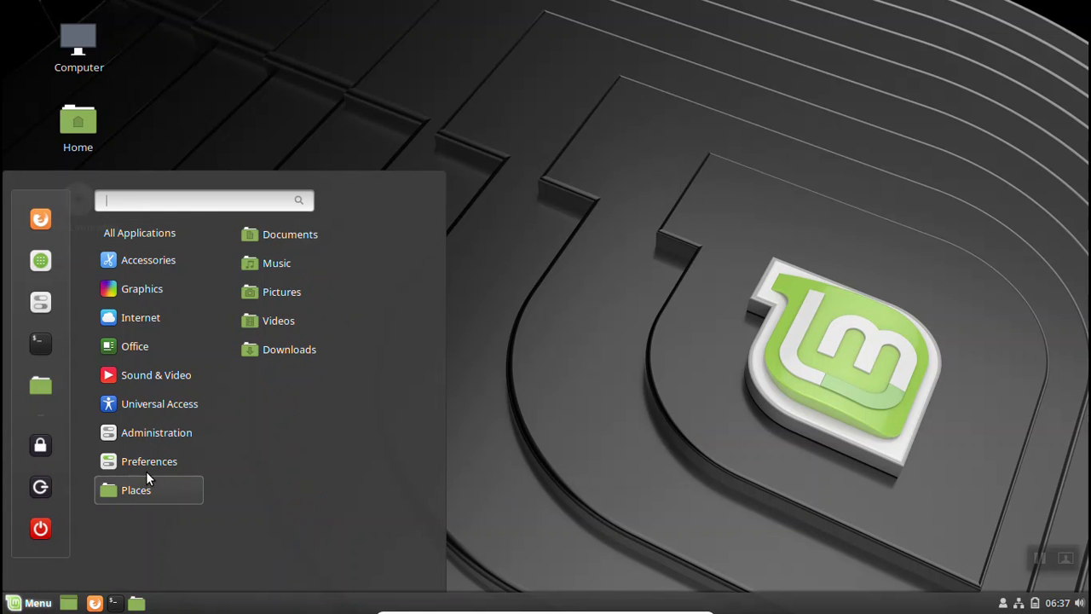
mouse_move(164, 440)
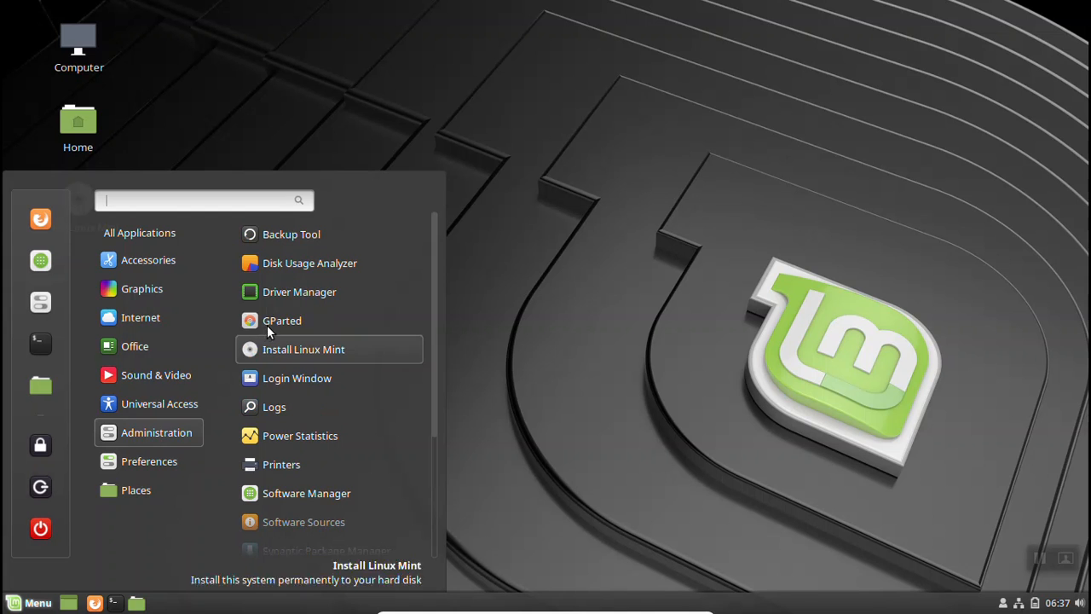
left_click(314, 264)
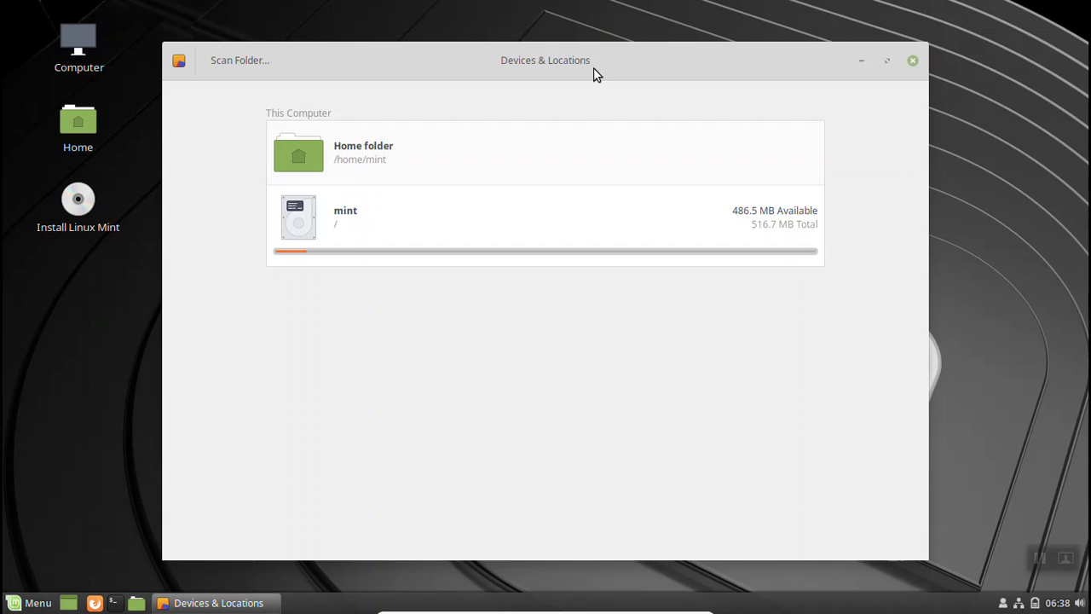
left_click(912, 62)
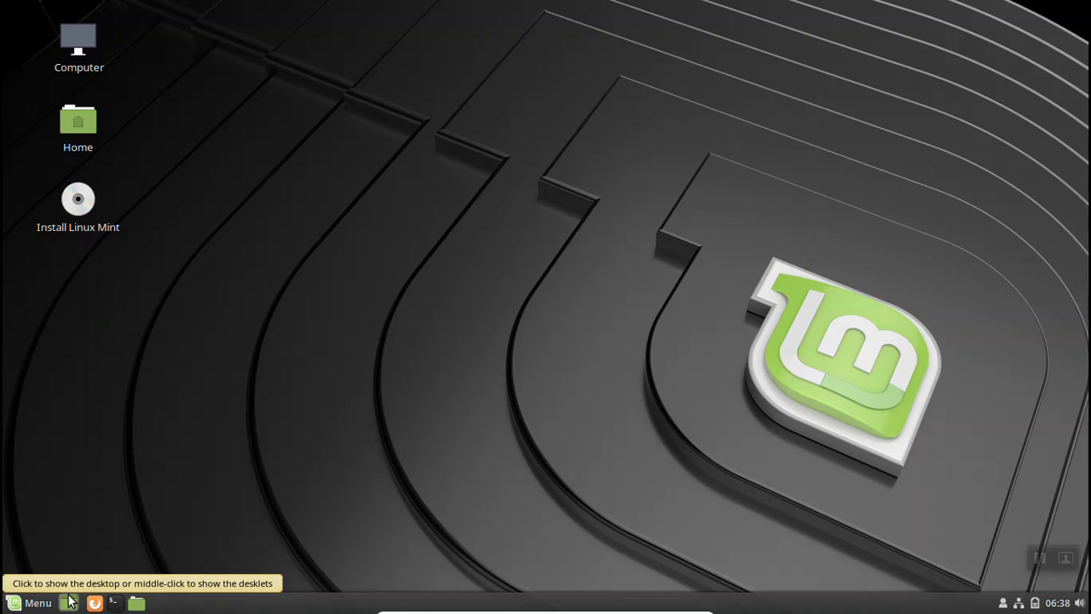
left_click(139, 605)
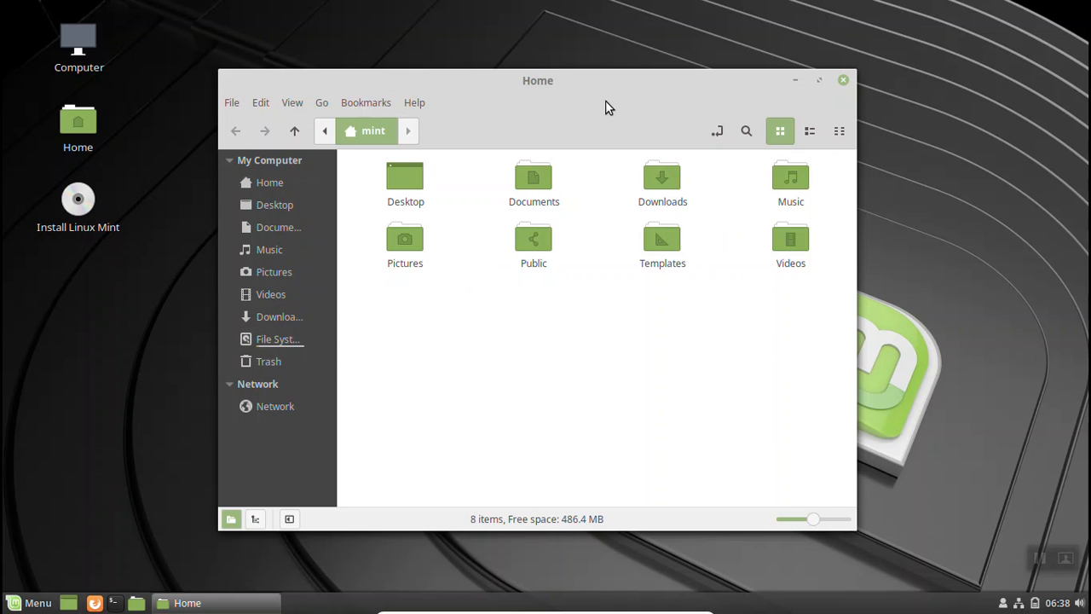
left_click(843, 82)
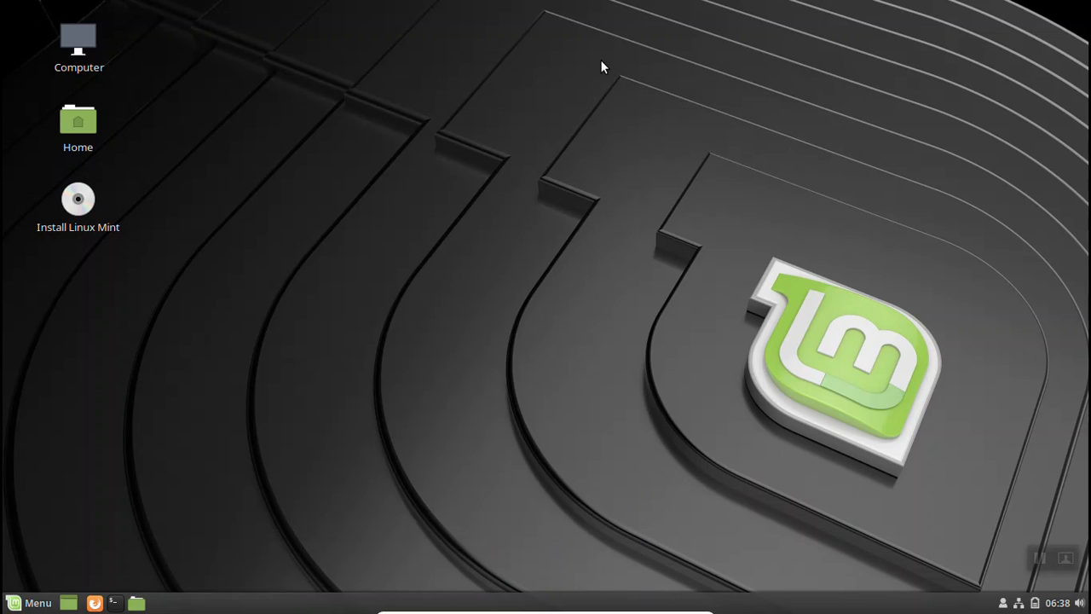
Create a new empty document on the Mint desktop named Untitled Document
right_click(505, 153)
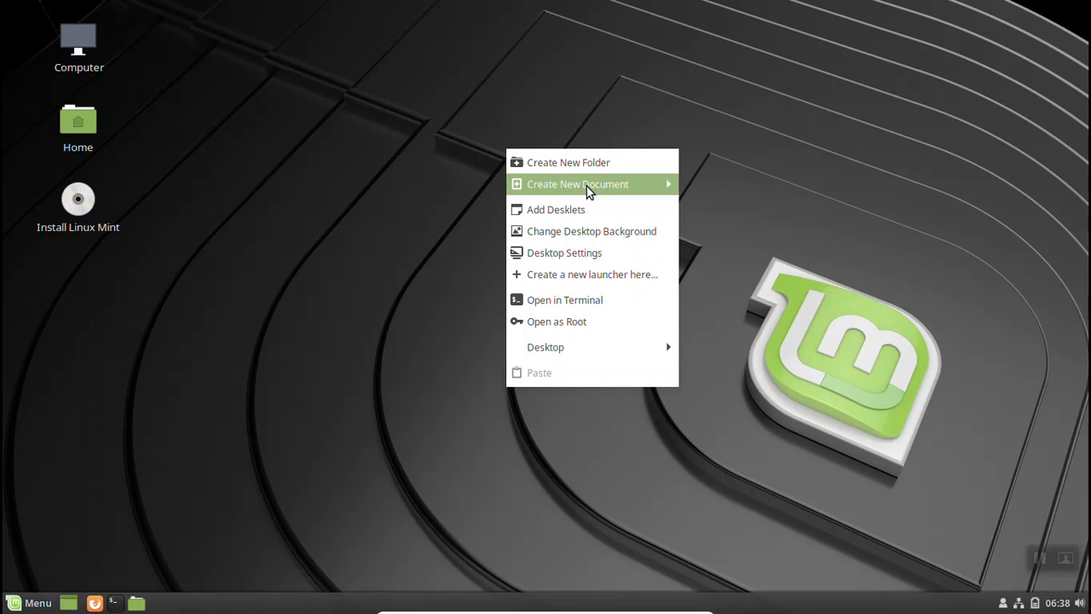
mouse_move(585, 191)
left_click(742, 212)
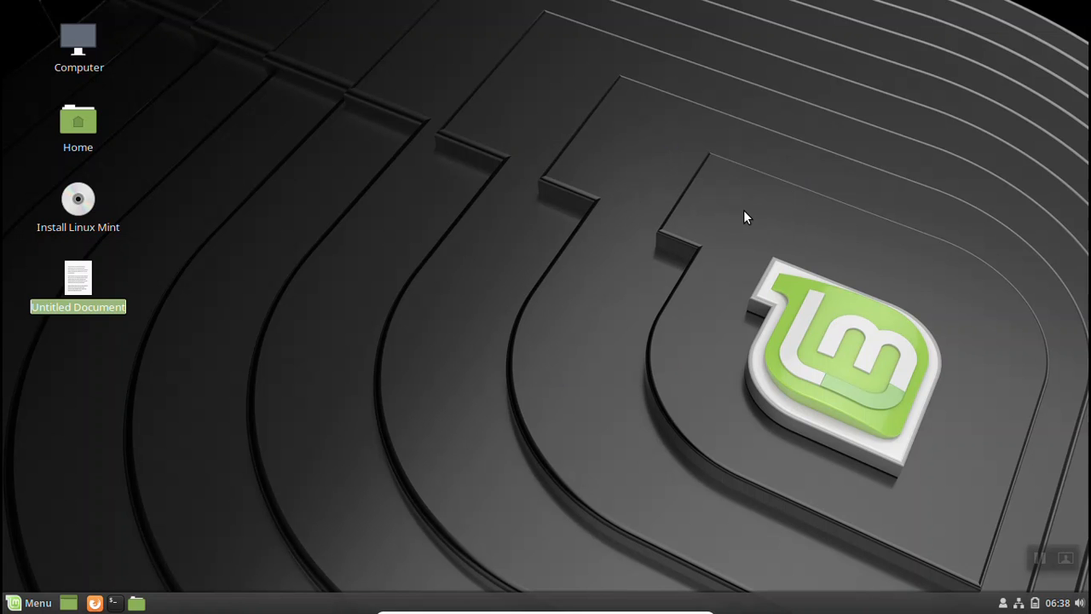
key("Return")
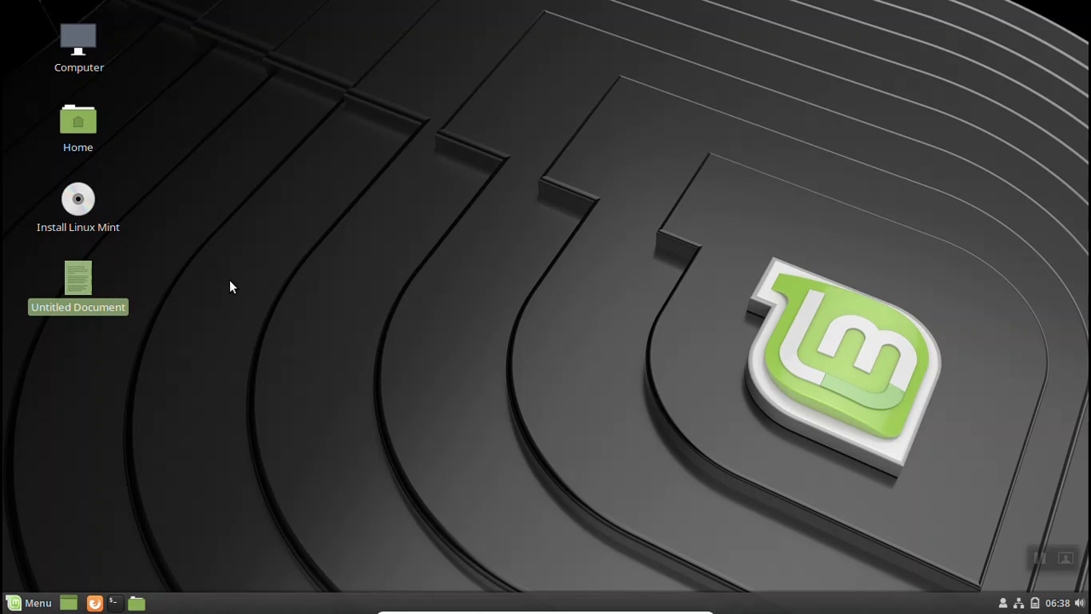
Write 'I write anything' in Untitled Document, save it, and close Xed
double_click(88, 280)
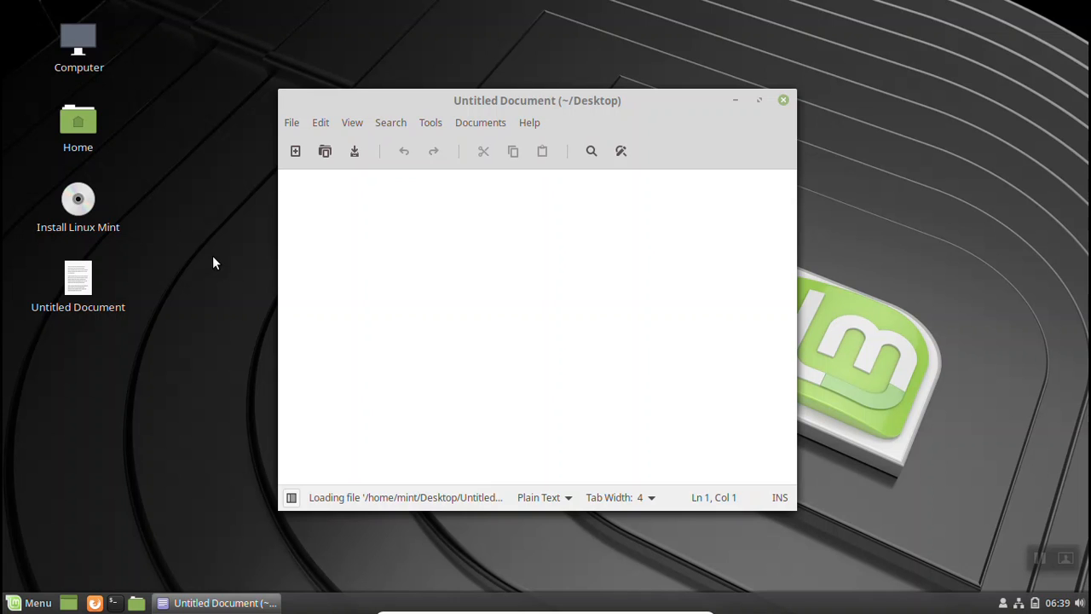
type("I")
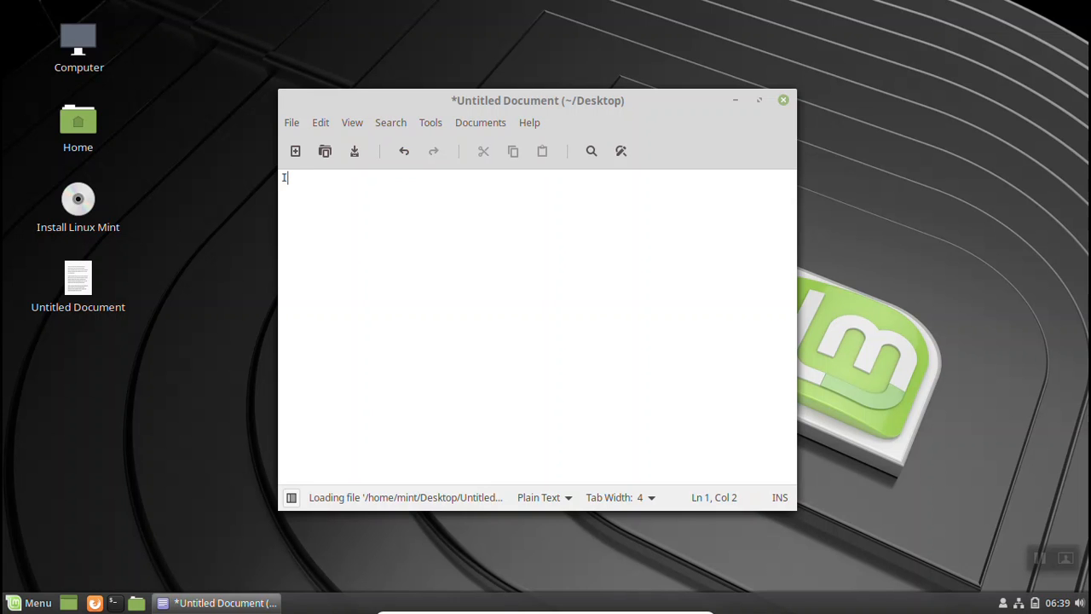
type(" write anything")
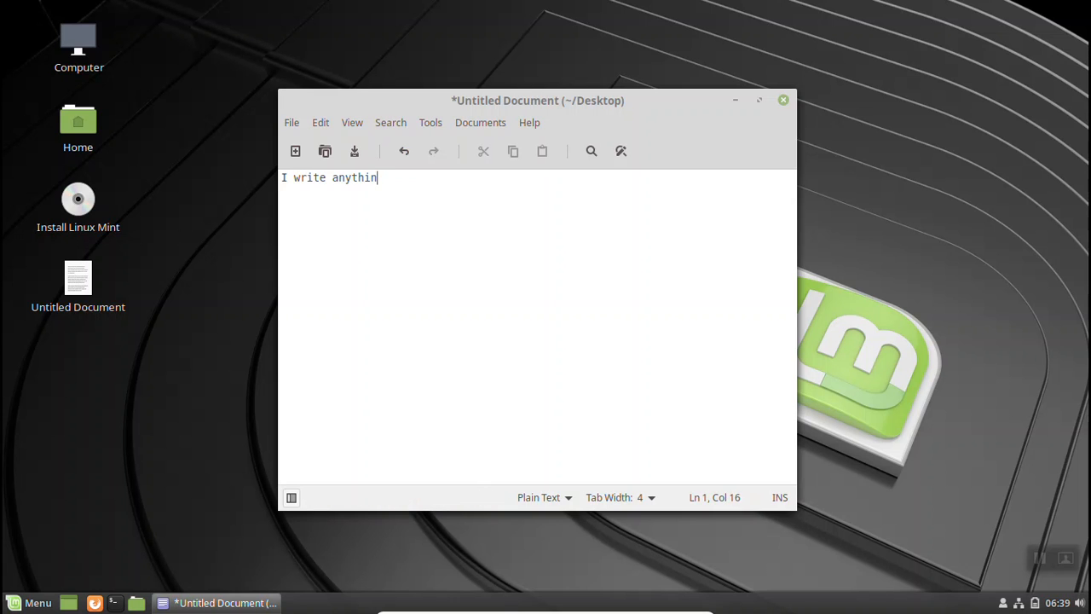
left_click(349, 151)
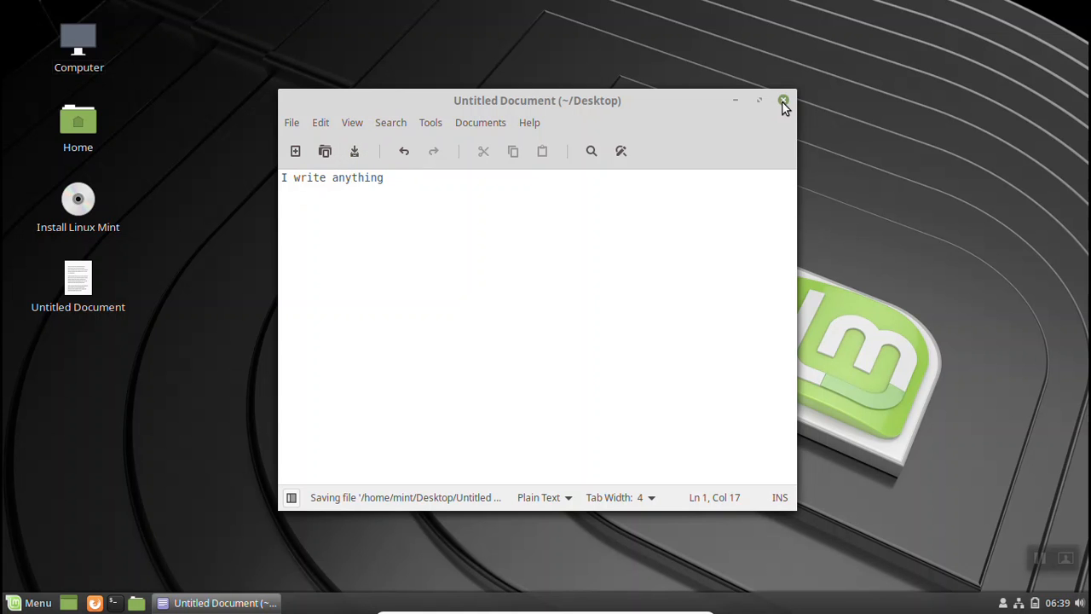
left_click(783, 101)
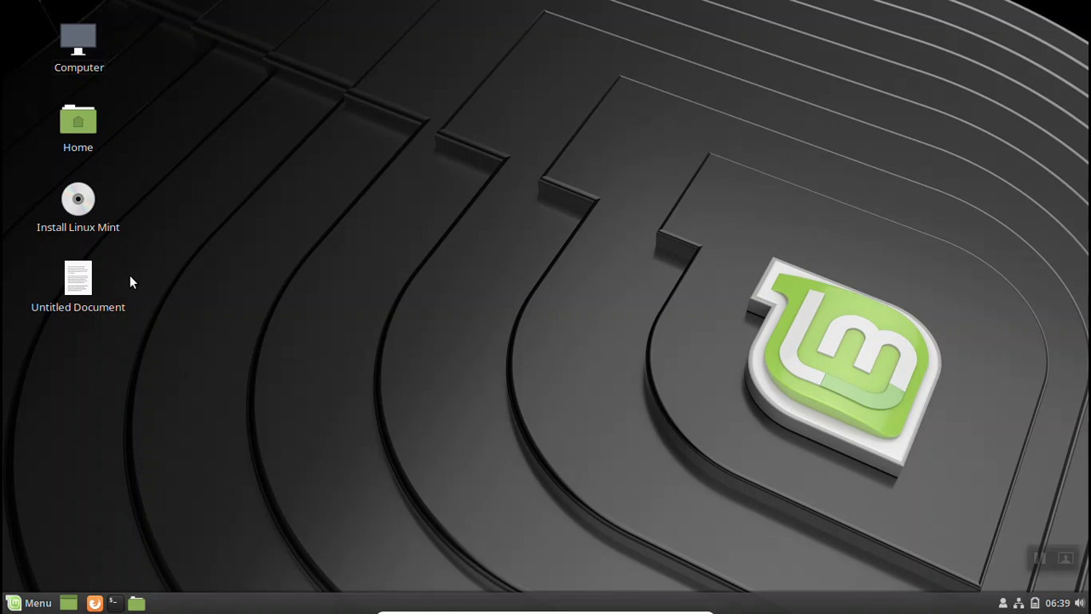
Launch the Install Linux Mint program from the desktop icon
double_click(80, 206)
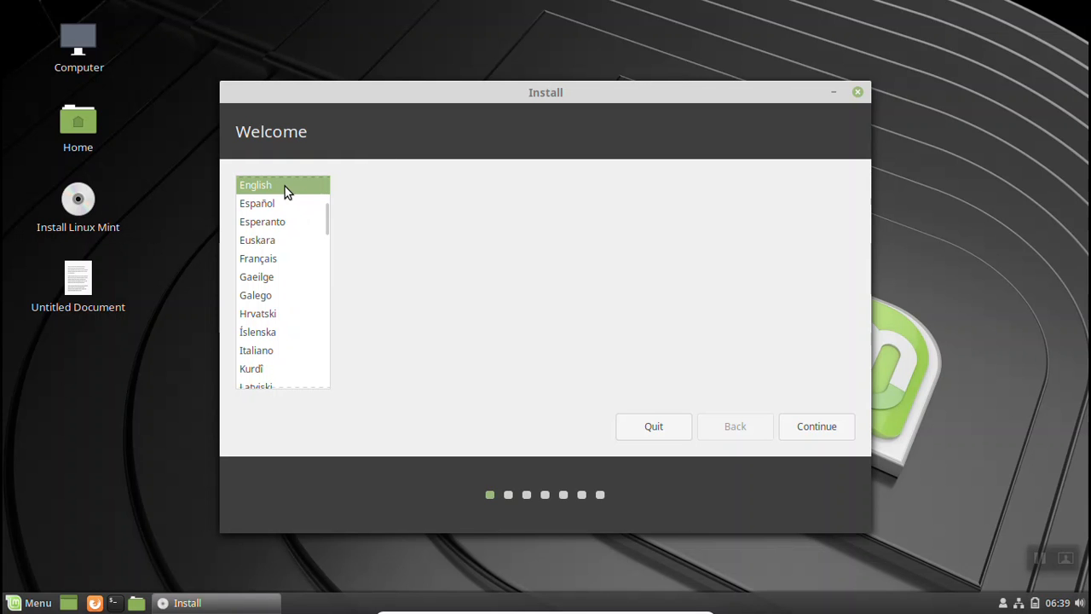
Continue through the installer with English language and English (US) keyboard layout
left_click_drag(322, 214, 317, 326)
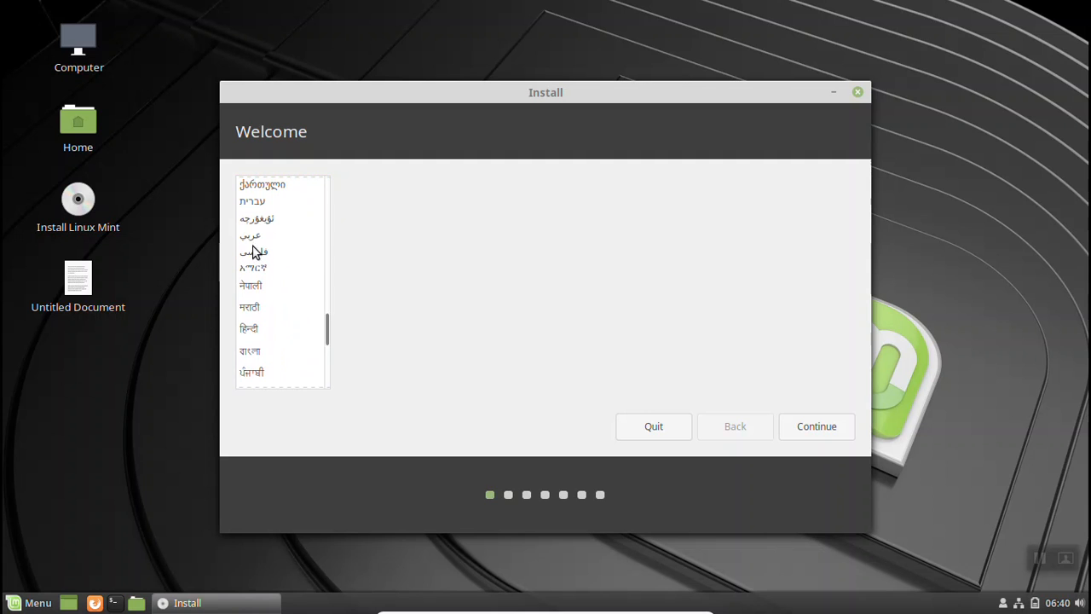
left_click(786, 428)
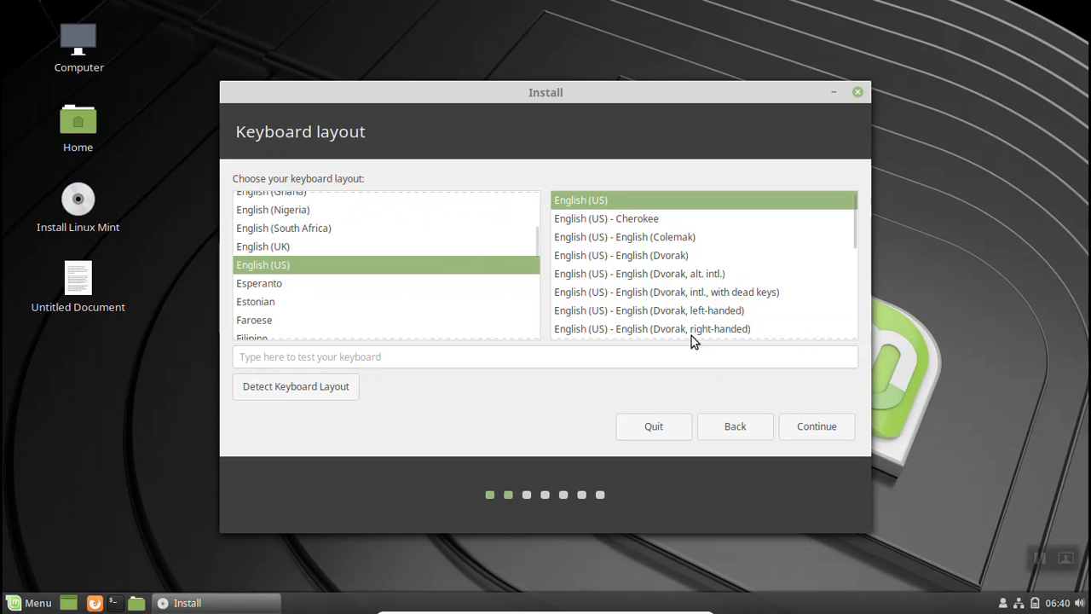
left_click(801, 419)
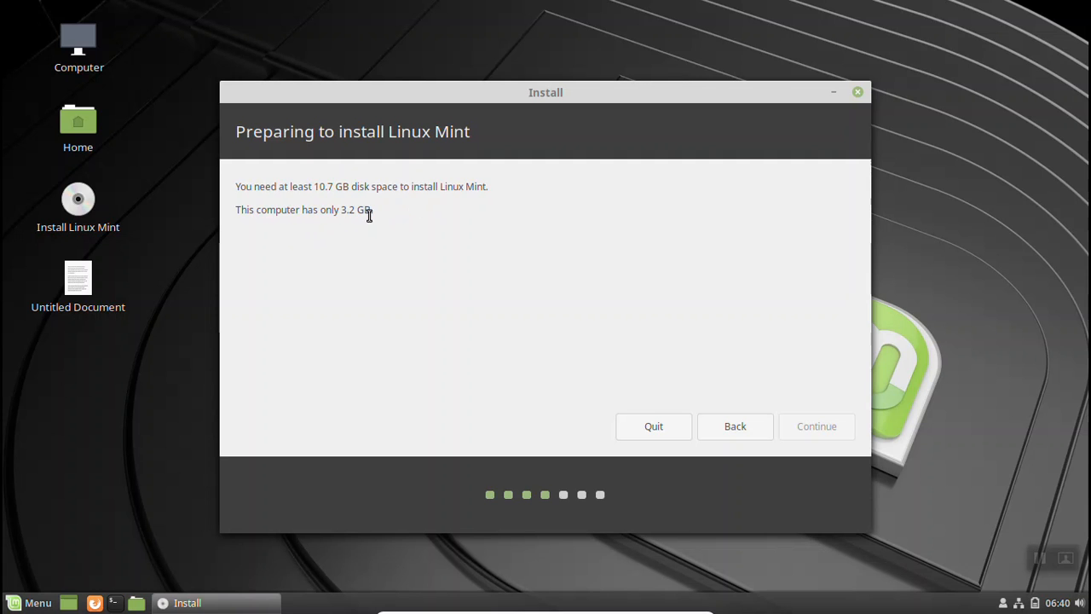
Quit the installer after the insufficient disk space warning and return the VM to windowed mode
left_click(680, 428)
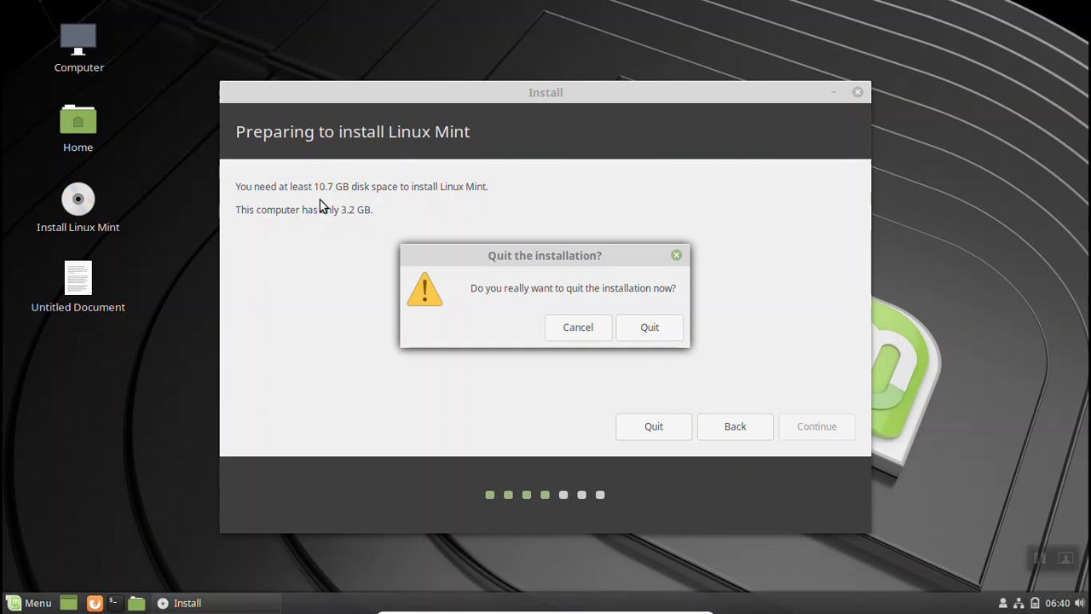
left_click(640, 339)
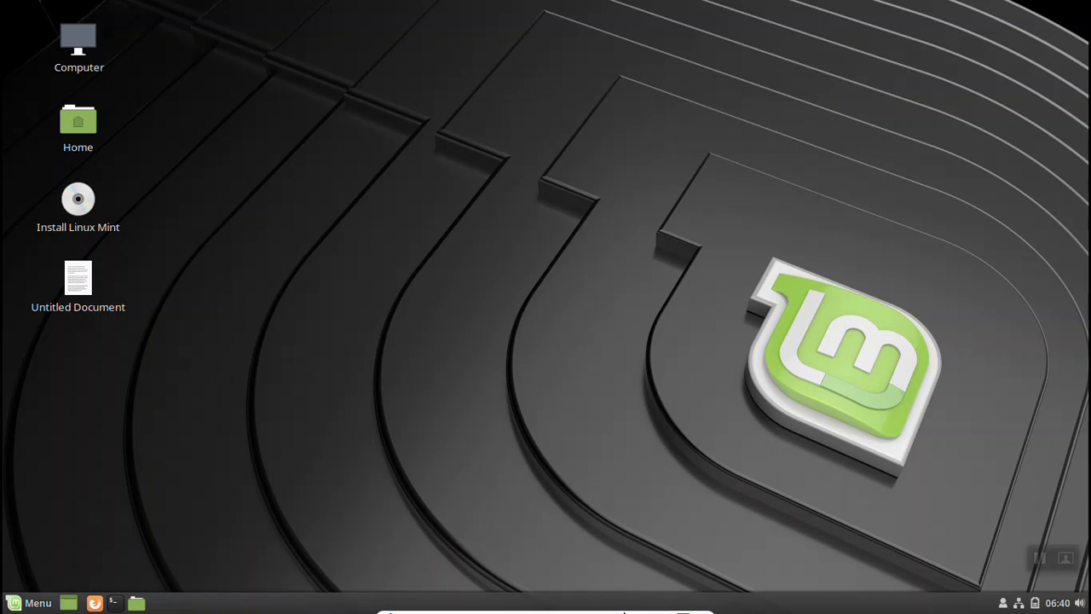
mouse_move(624, 612)
left_click(684, 605)
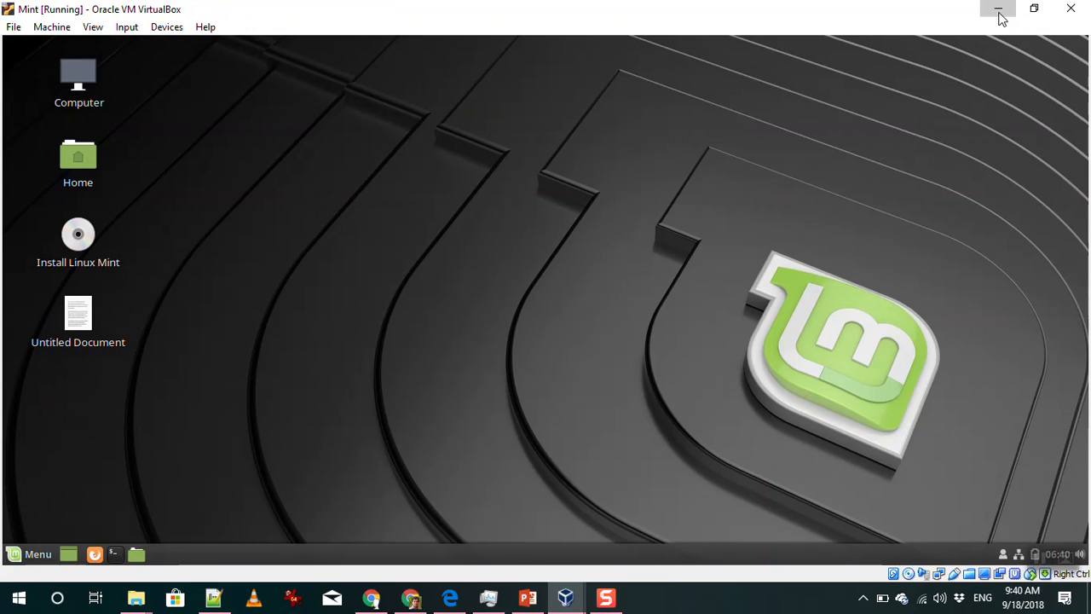
Minimize the VM and open the Mint machine's Storage settings in VirtualBox Manager
left_click(996, 13)
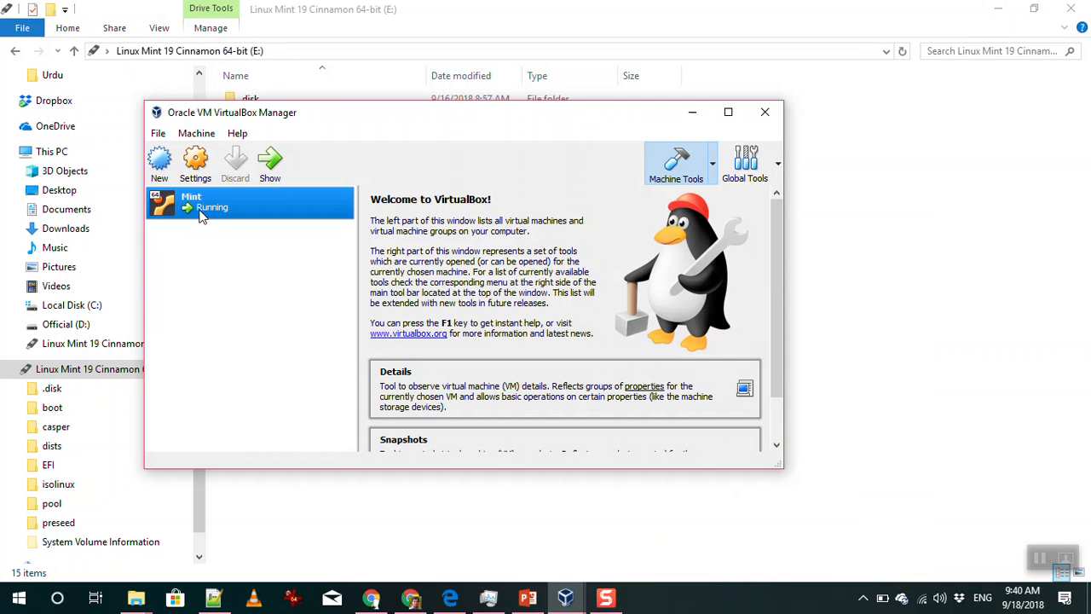
left_click(196, 166)
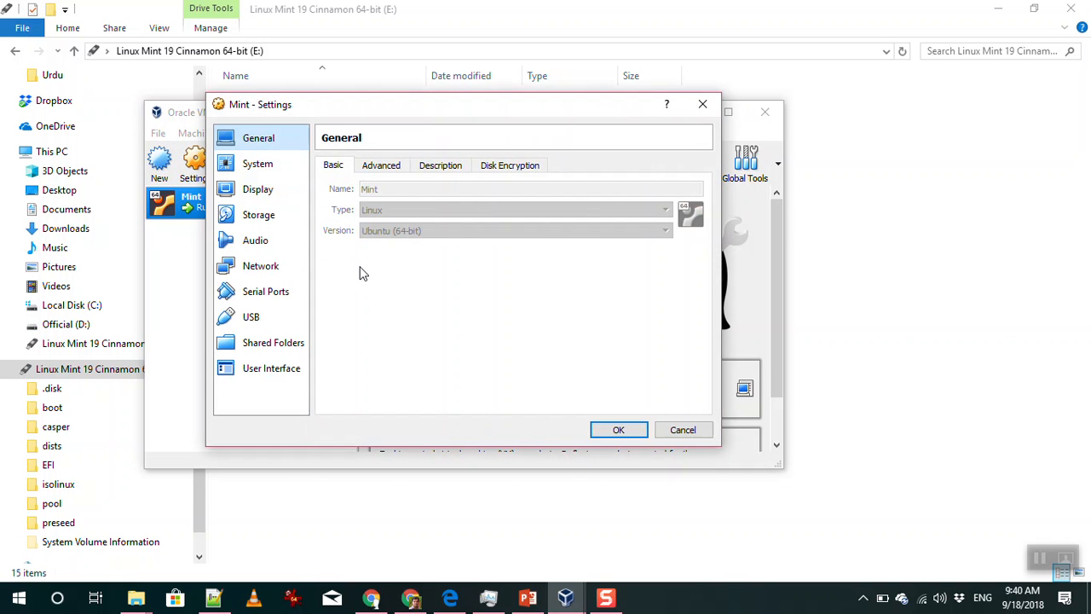
left_click(266, 220)
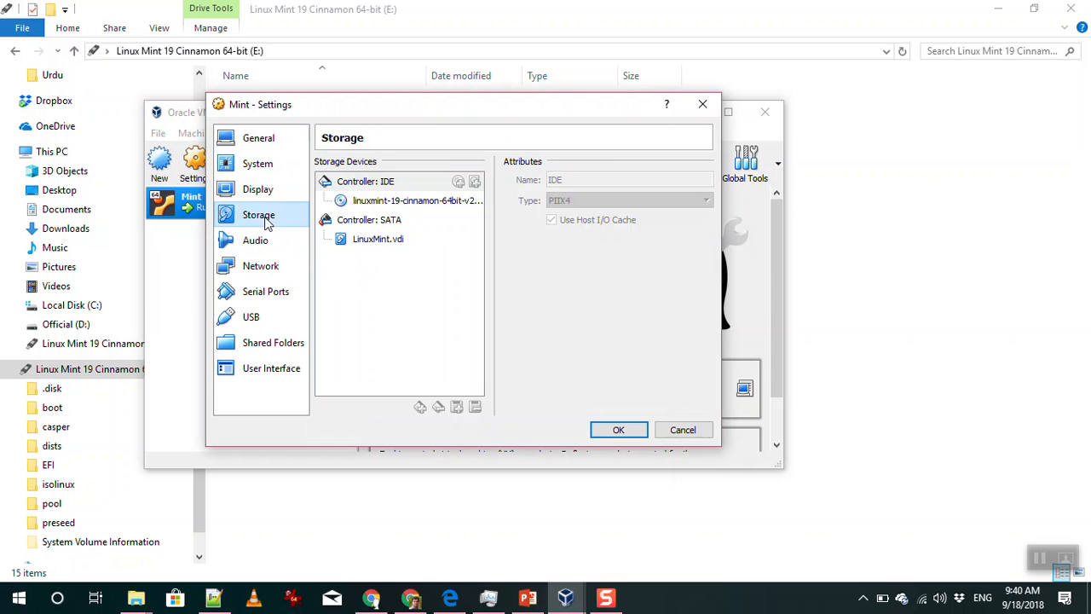
Review the attached ISO image and LinuxMint.vdi disk details, then open the host's Documents folder
left_click(417, 205)
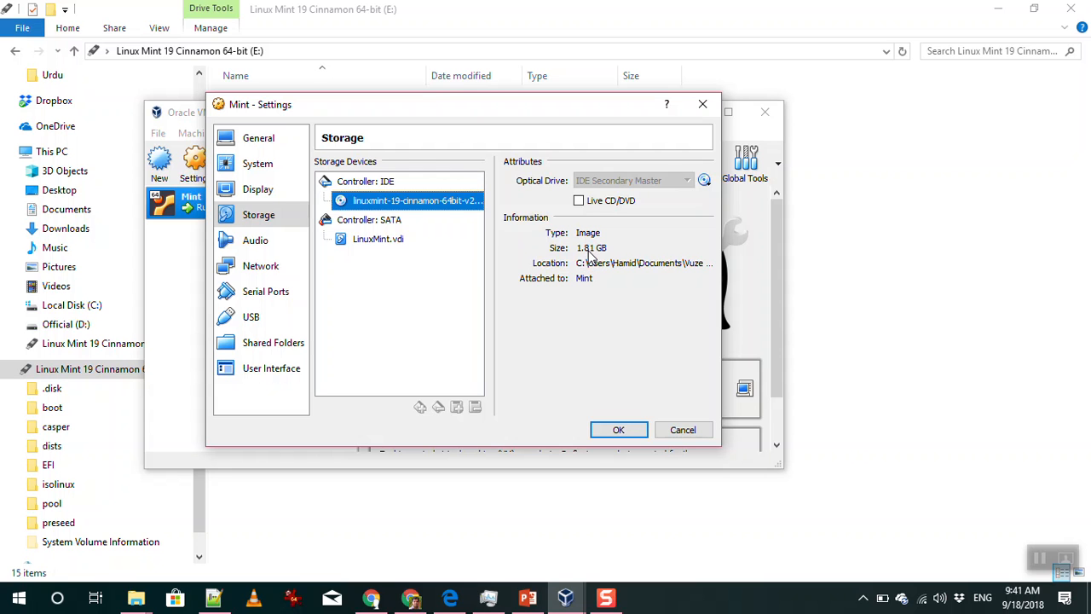
left_click(385, 243)
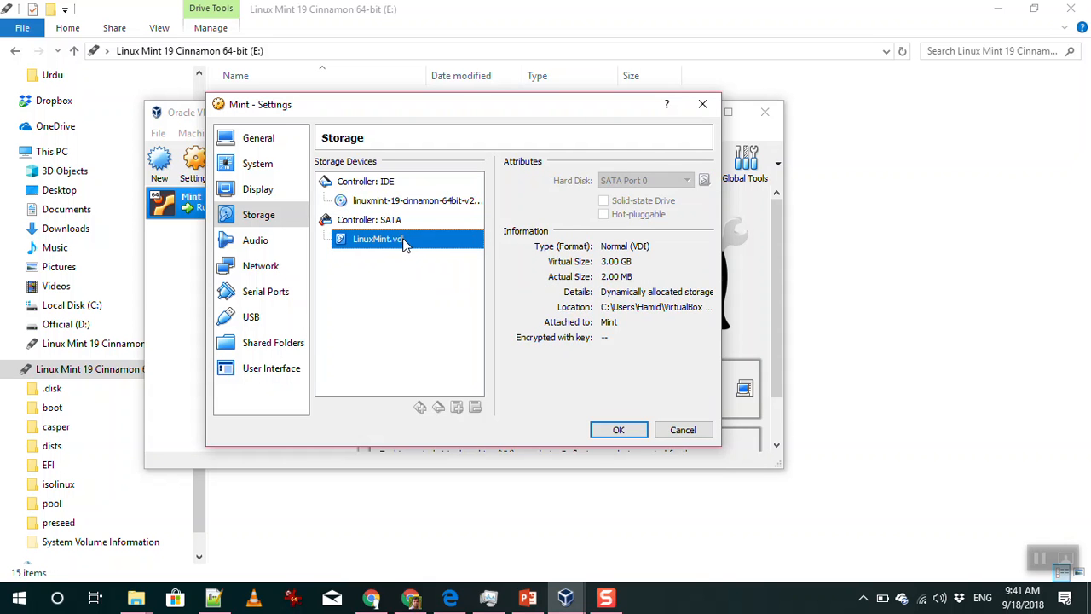
left_click(405, 201)
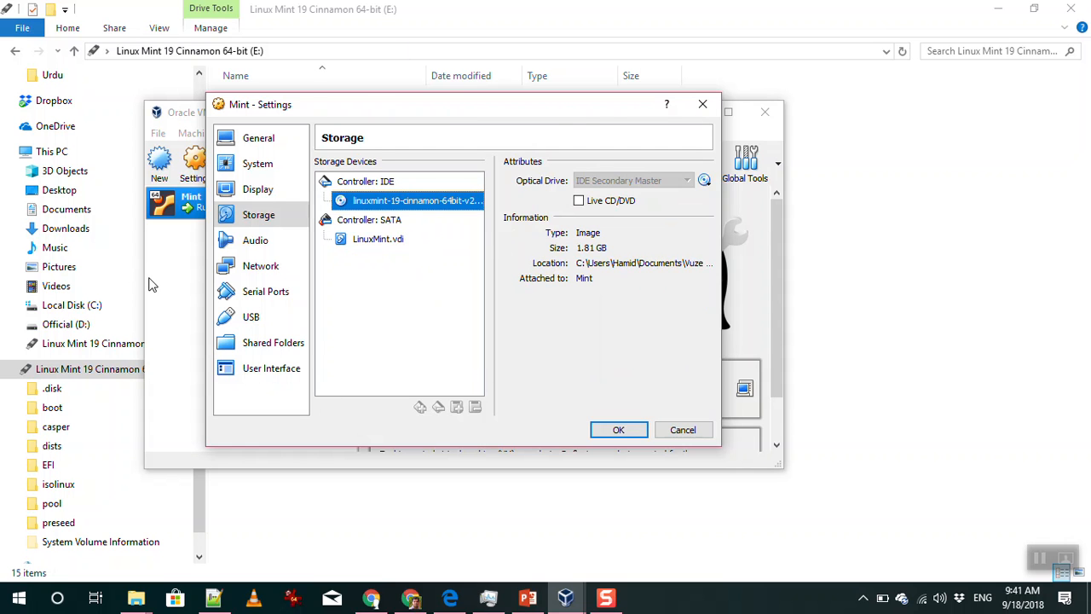
left_click(75, 210)
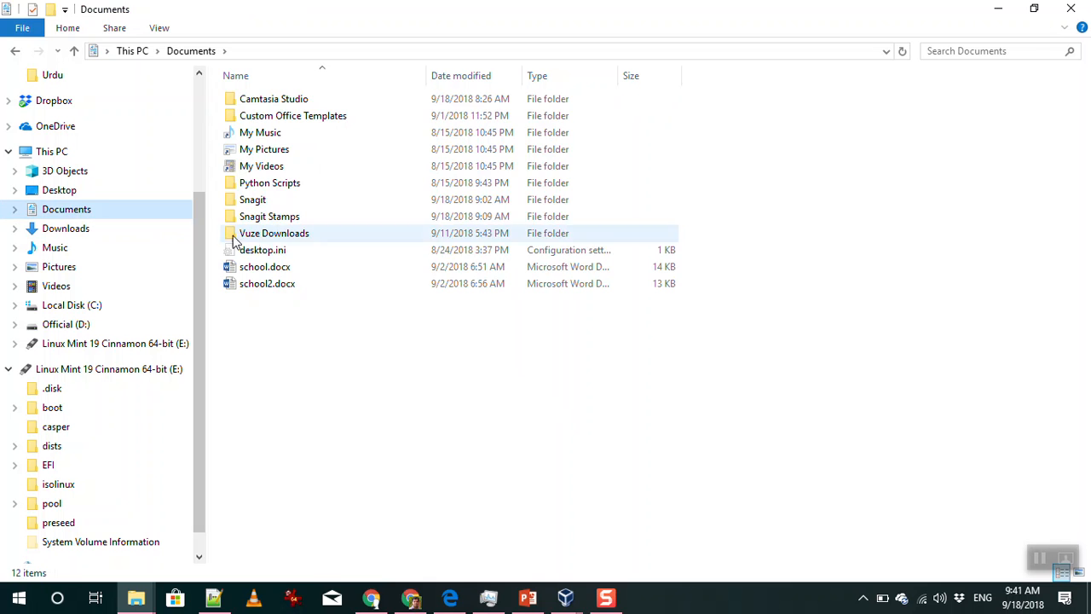
Find the 1.80 GB linuxmint-19-cinnamon-64bit-v2.iso in Vuze Downloads, then switch back to VirtualBox
double_click(267, 235)
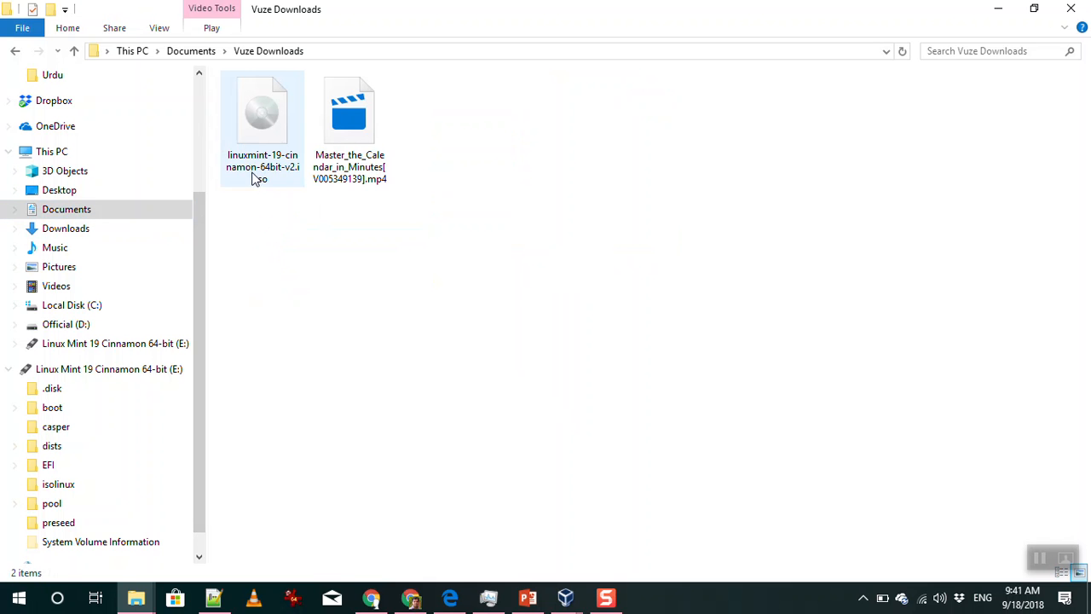
left_click(247, 135)
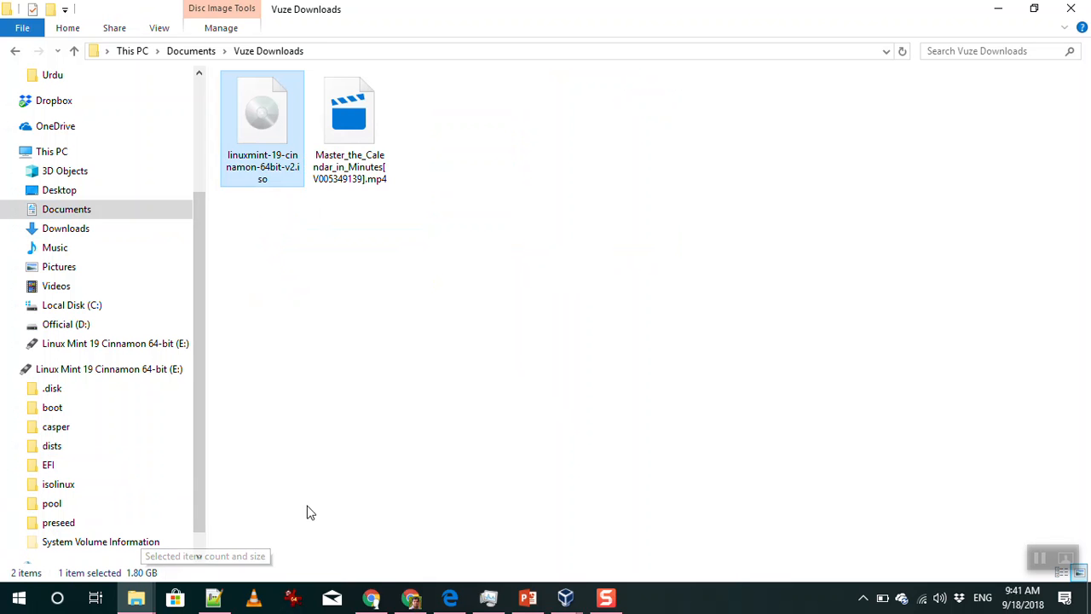
left_click(565, 597)
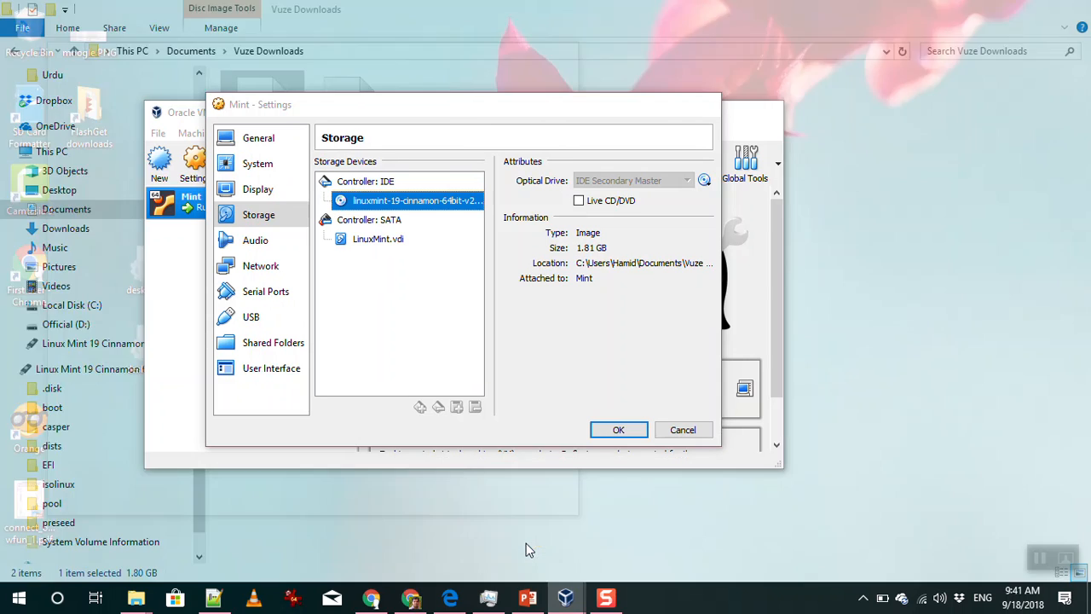
Read the LinuxMint.vdi disk location in Mint storage settings, then browse the host's Local Disk (C:)
left_click(526, 543)
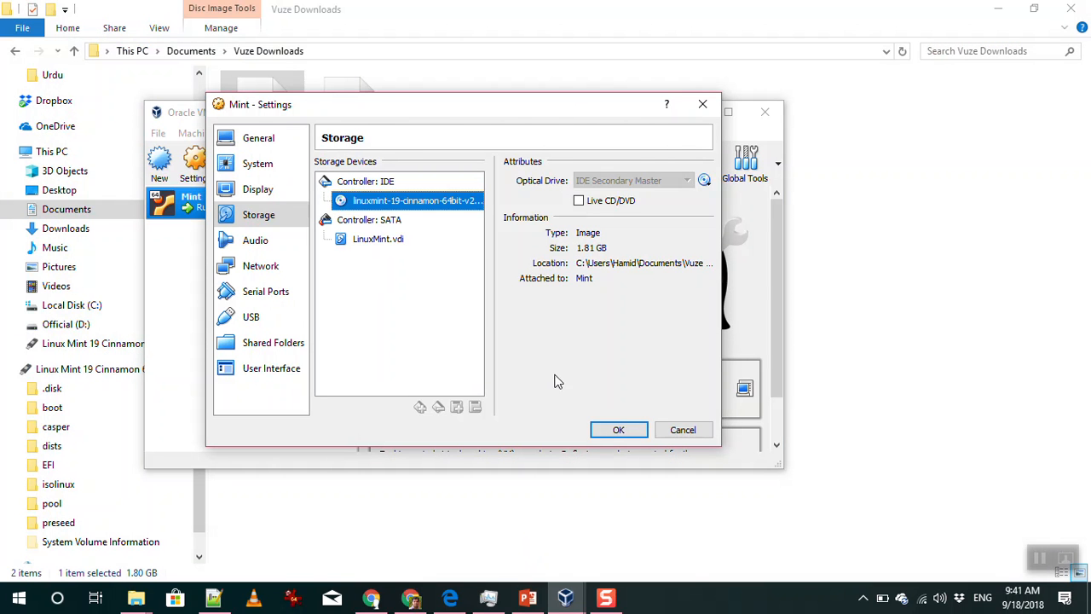
left_click(388, 243)
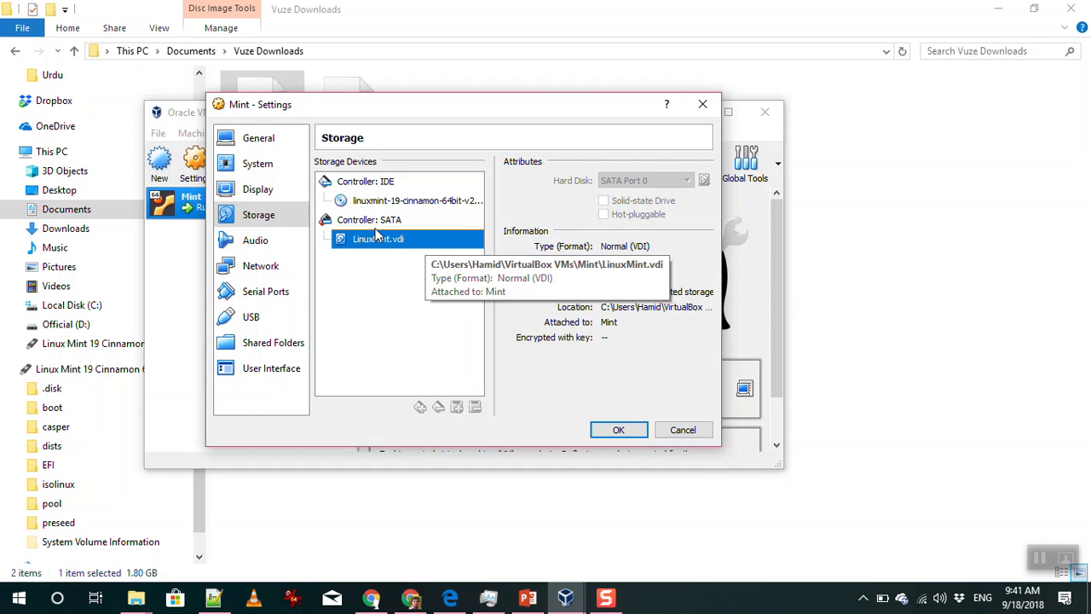
left_click(104, 306)
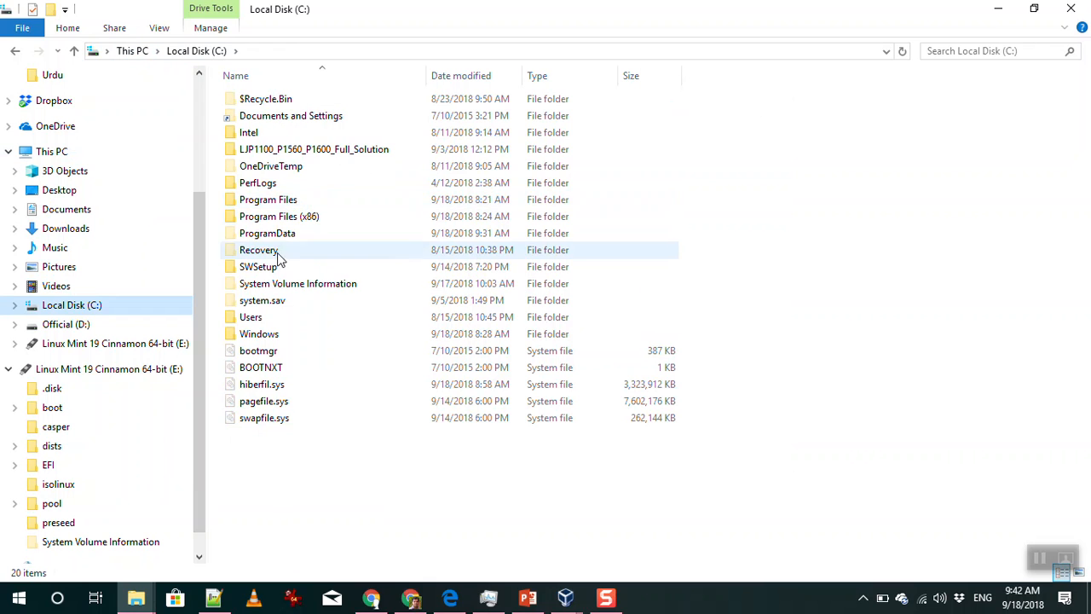
Browse into Users and the user's home folder, peeking into .VirtualBox before going back
double_click(273, 322)
left_click(249, 153)
double_click(250, 153)
left_click(255, 185)
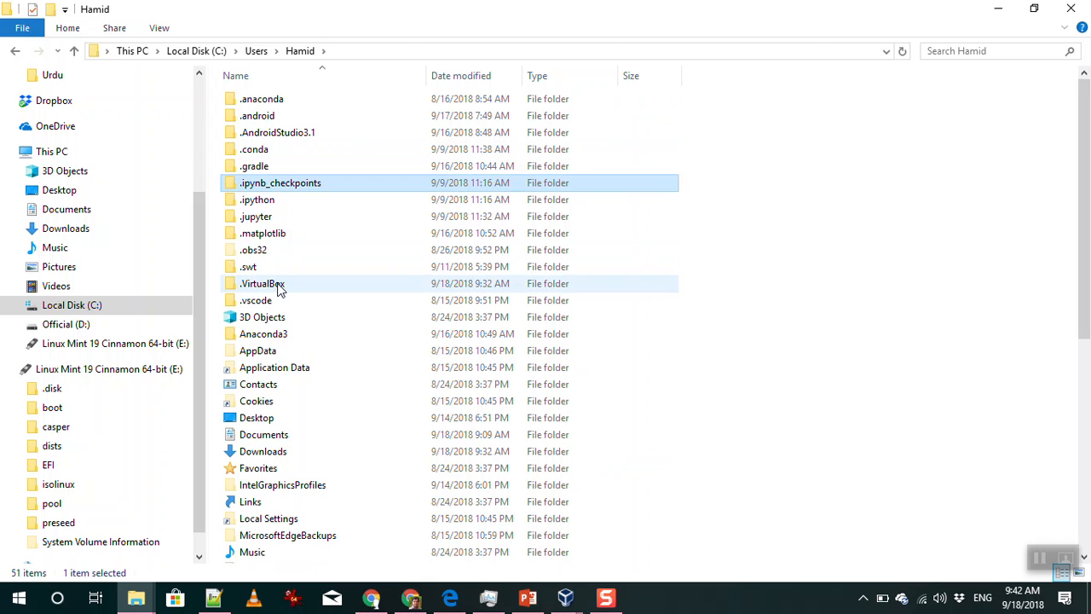
double_click(279, 290)
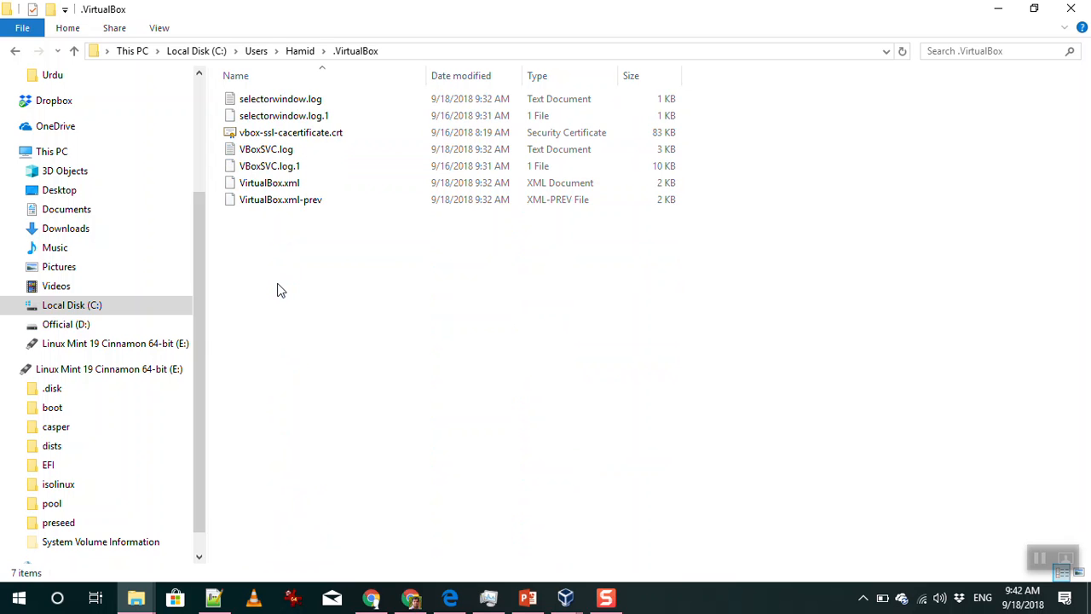
left_click(298, 53)
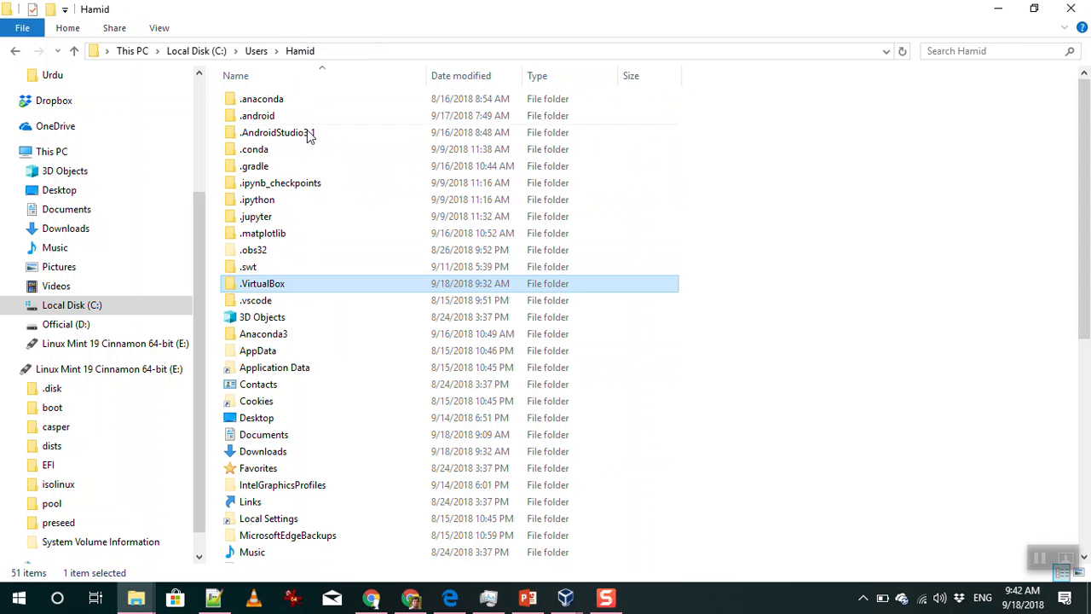
left_click_drag(1088, 196, 1088, 426)
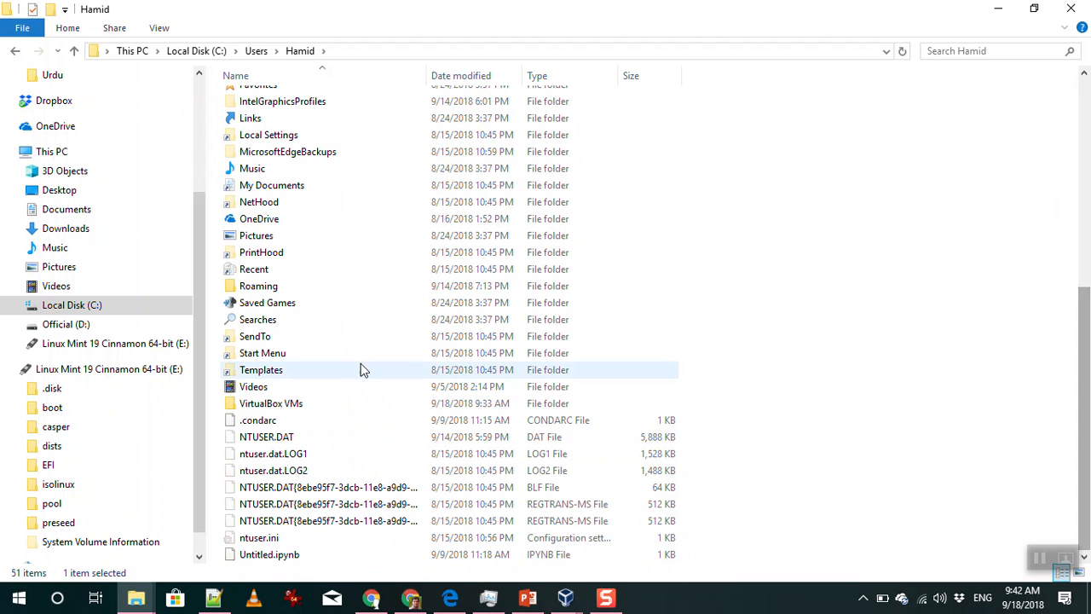
Open VirtualBox VMs\Mint to locate LinuxMint.vdi, then return to the Mint storage settings
double_click(292, 404)
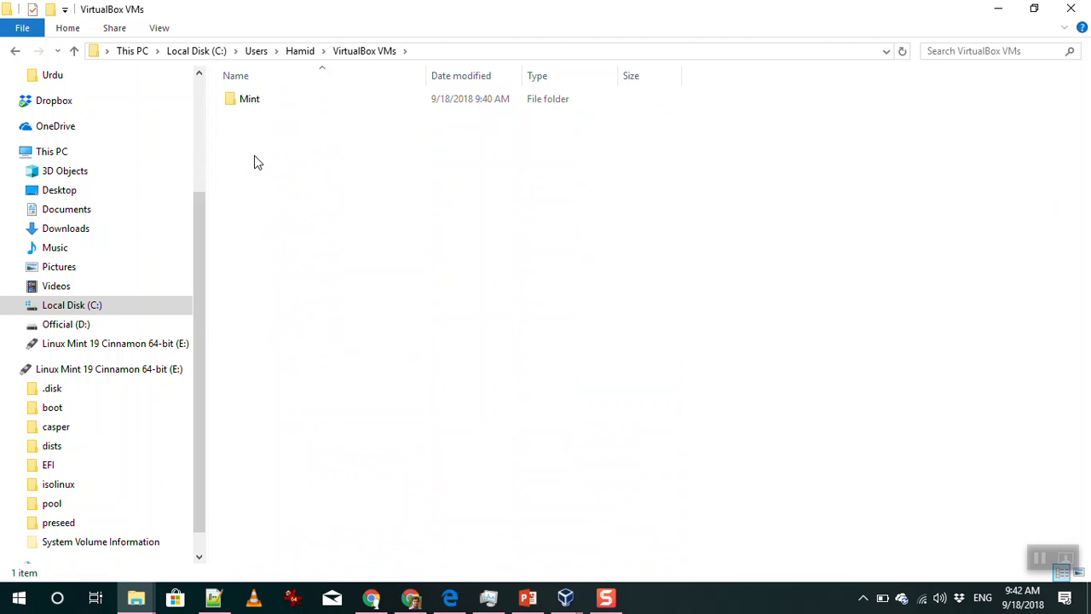
double_click(241, 102)
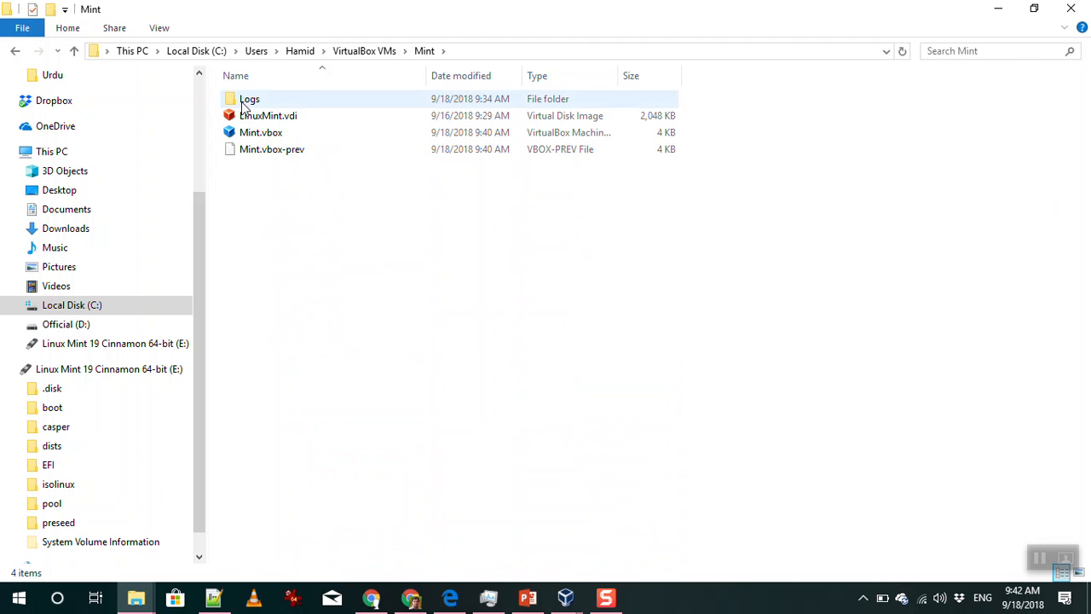
left_click(581, 602)
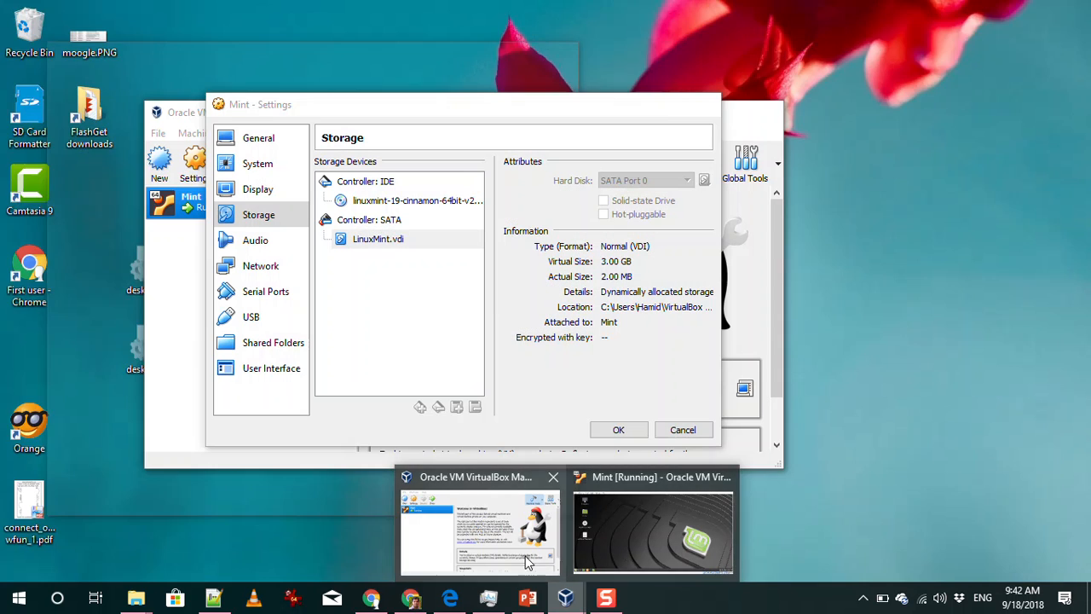
left_click(480, 533)
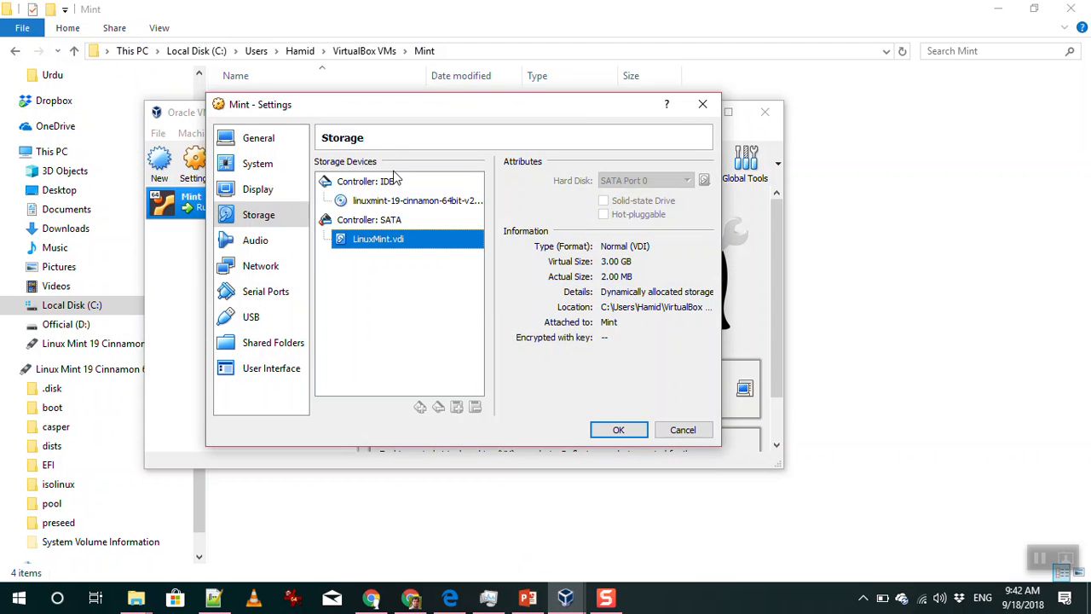
Move the Mint storage settings dialog aside and cancel it without making changes
left_click_drag(380, 105, 420, 211)
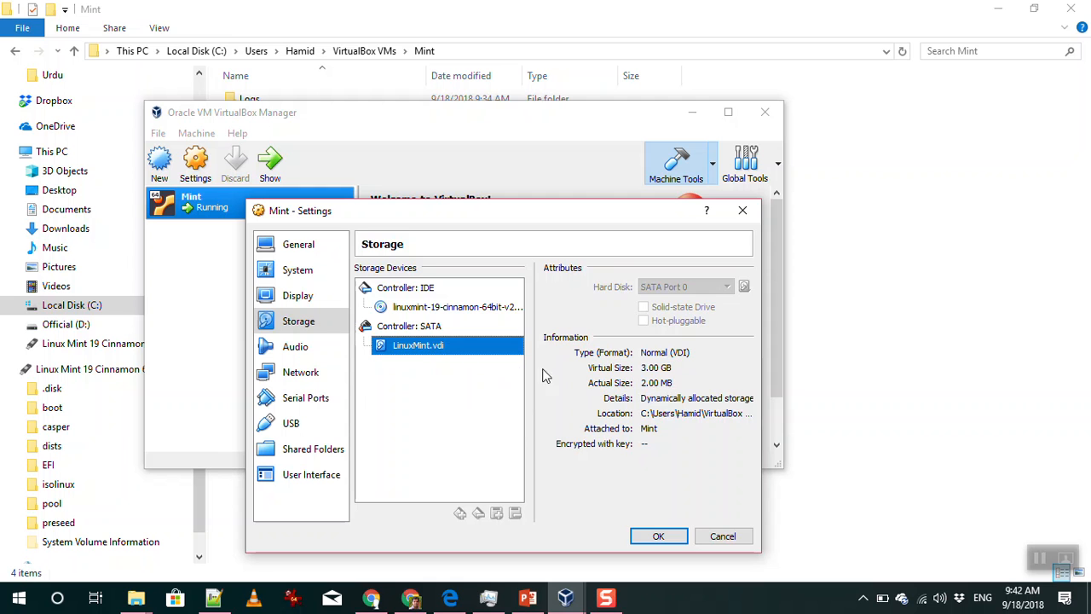
left_click(465, 35)
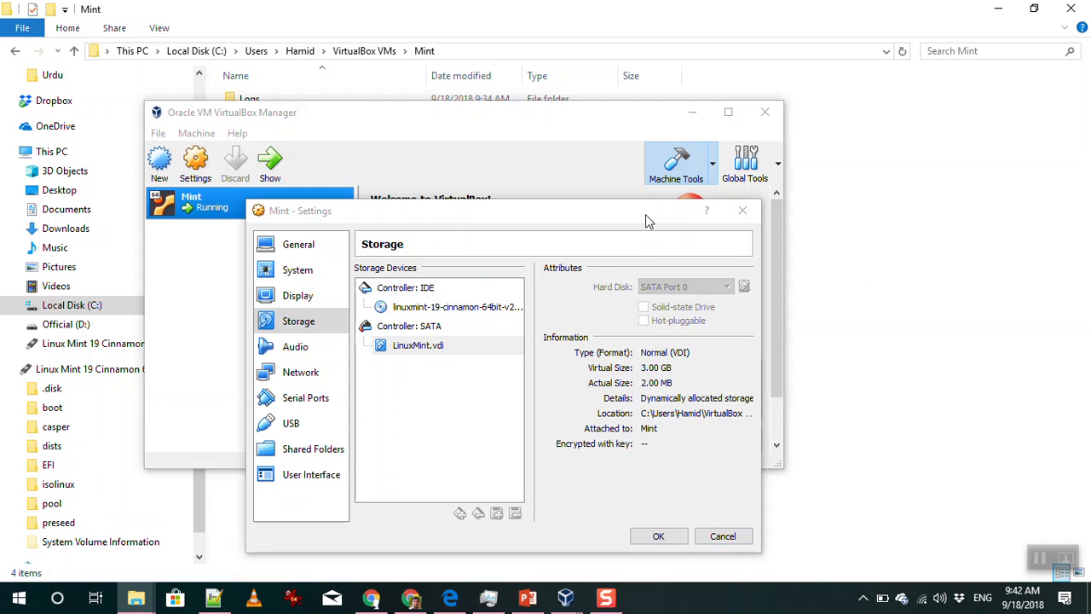
left_click(716, 537)
Check the sizes of Mint.vbox and LinuxMint.vdi (2.00 MB), then preview the VirtualBox windows
left_click(641, 500)
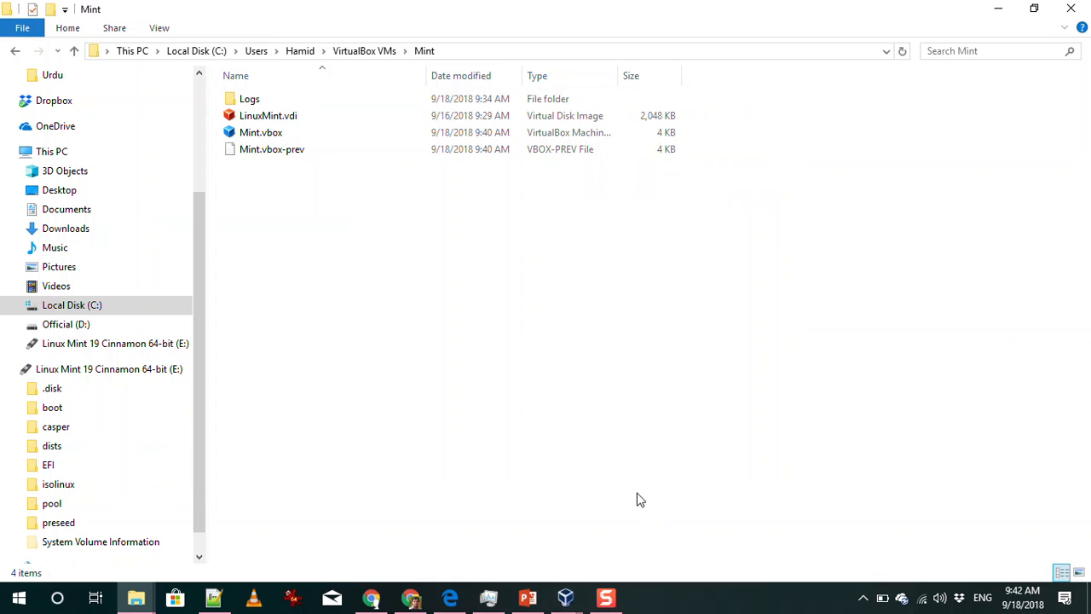
left_click(265, 134)
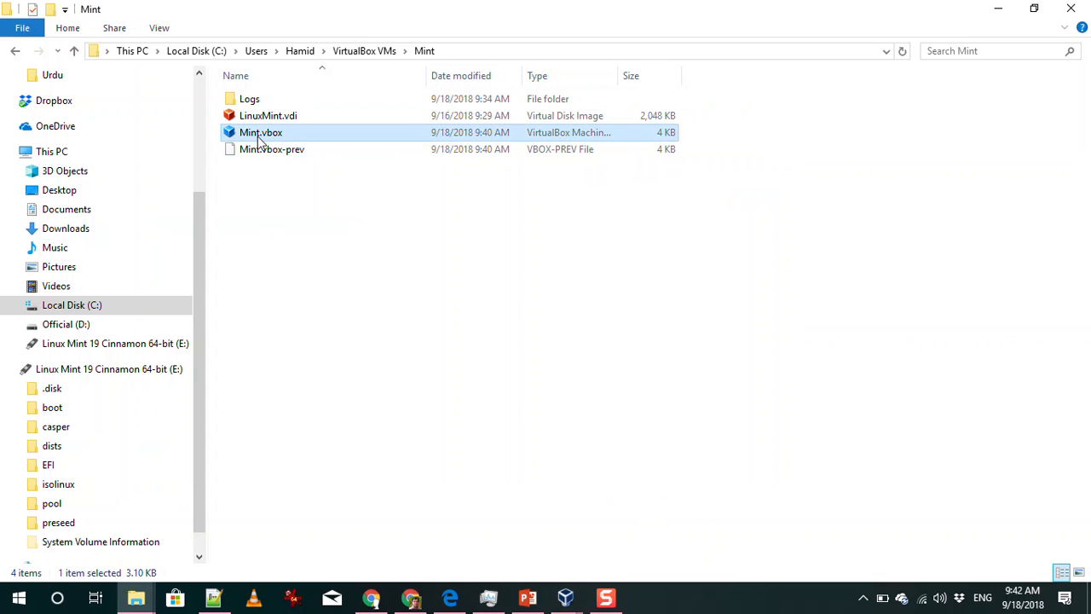
left_click(263, 117)
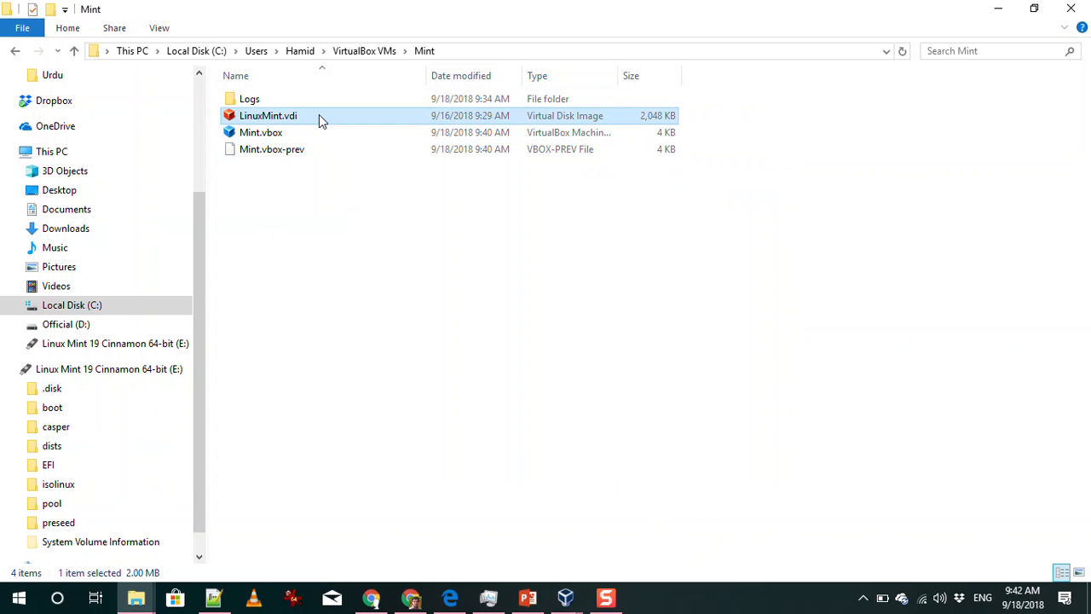
left_click(565, 597)
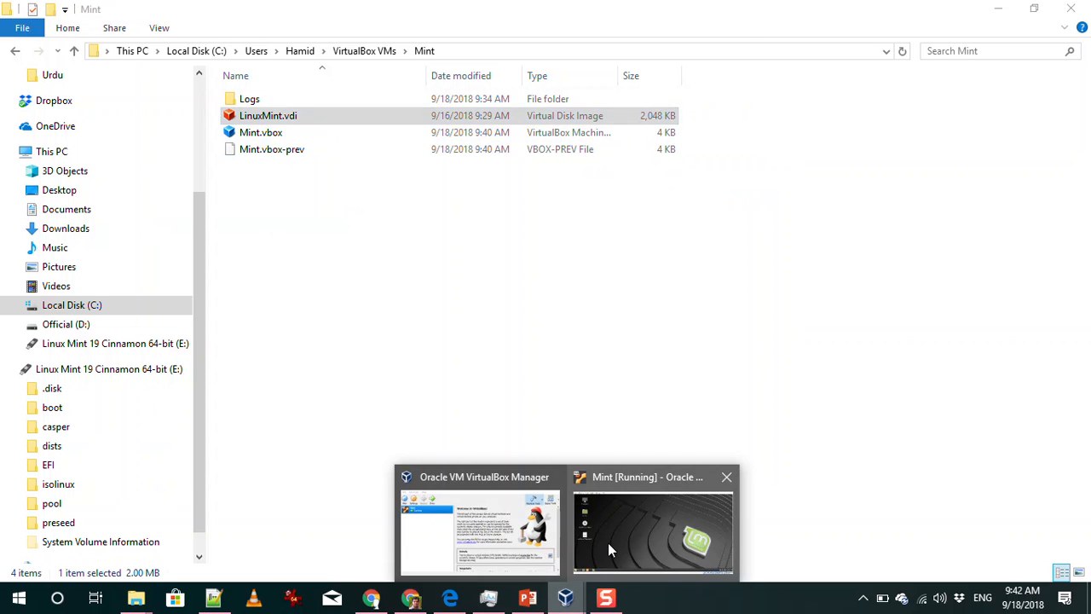
Switch to the running Mint VM window and close it using 'Power off the machine'
left_click(480, 529)
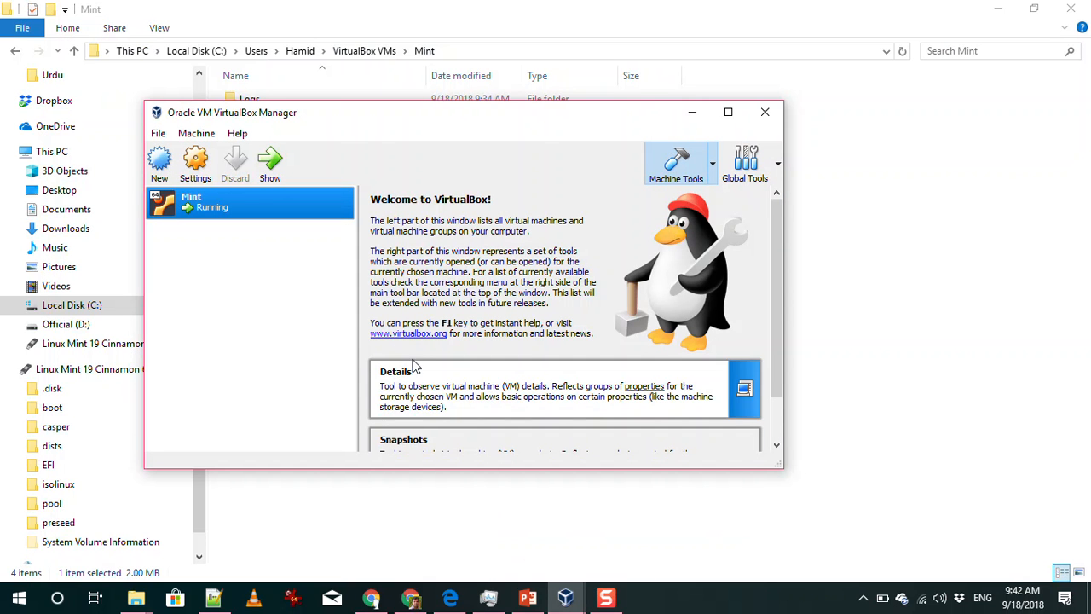
mouse_move(579, 592)
left_click(624, 526)
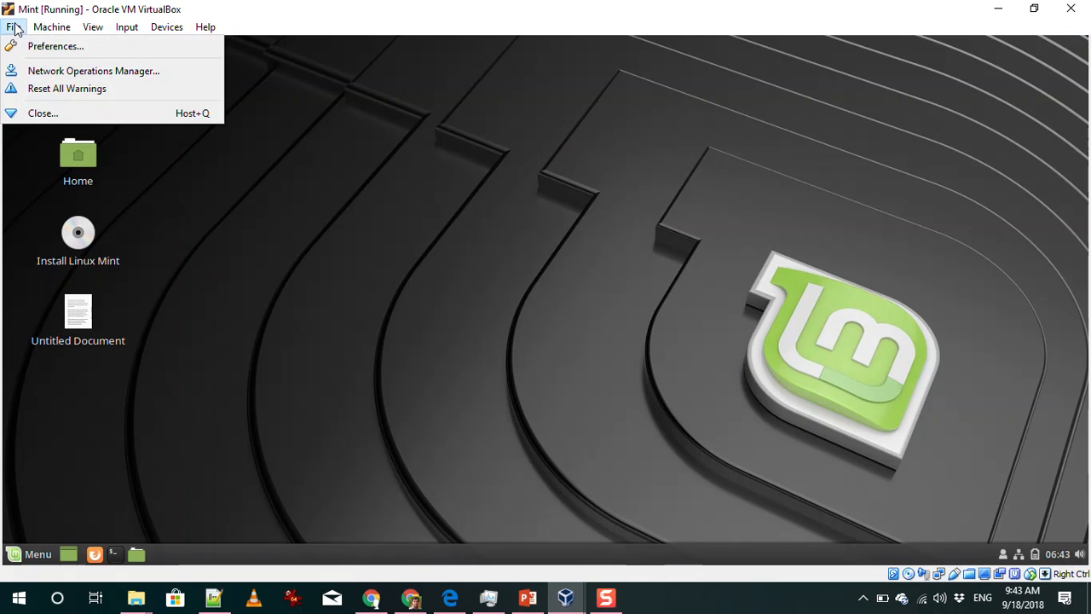
mouse_move(37, 29)
left_click(37, 116)
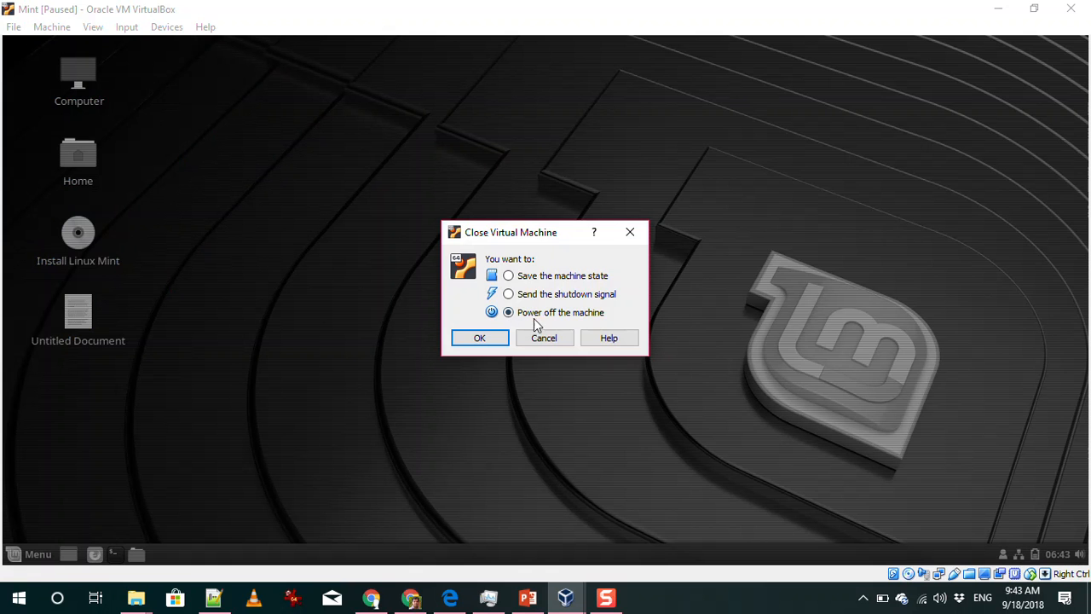
left_click(496, 339)
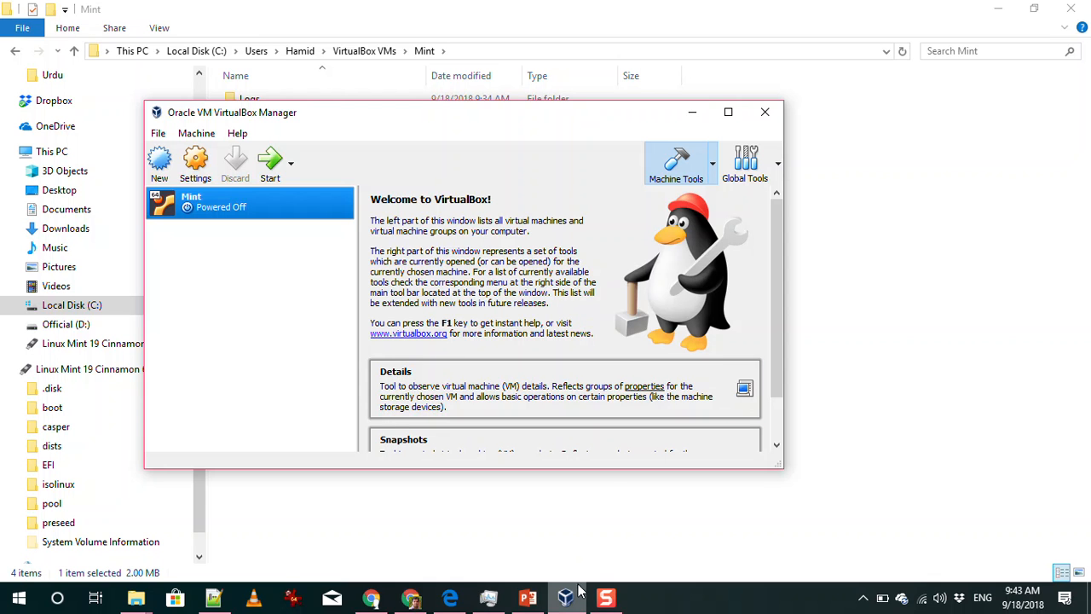
left_click(607, 601)
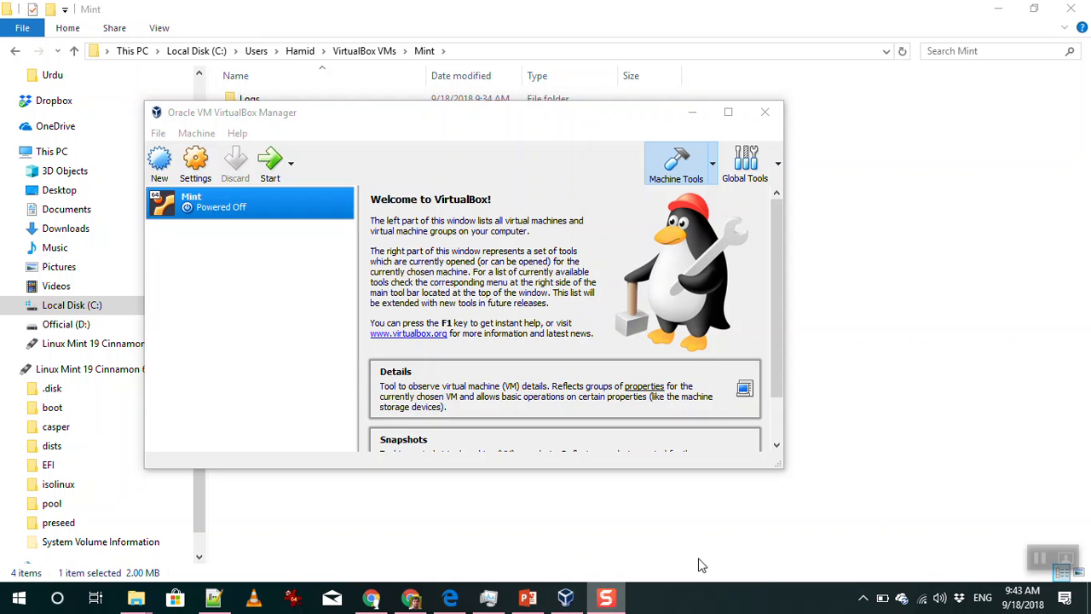